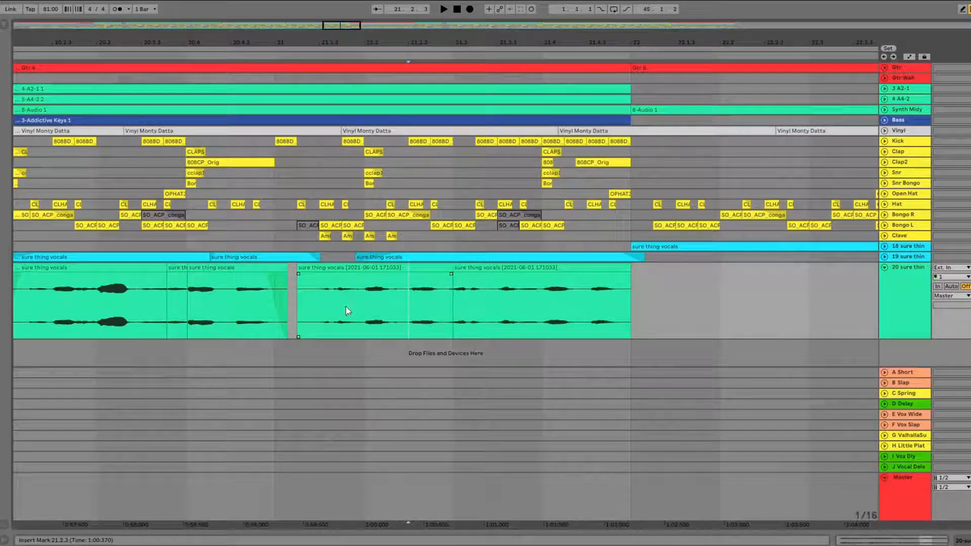
Consolidate the two adjacent vocal clips between 21.1.2 and 22.1.1 on track 20 into one clip.
{"action": "double_click", "coordinate": [347, 311]}
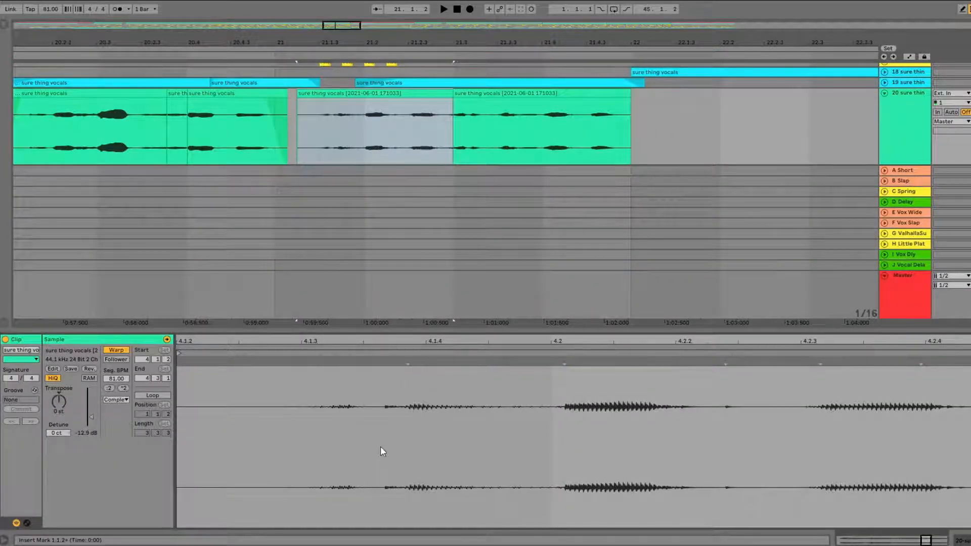
{"action": "left_click", "coordinate": [512, 97]}
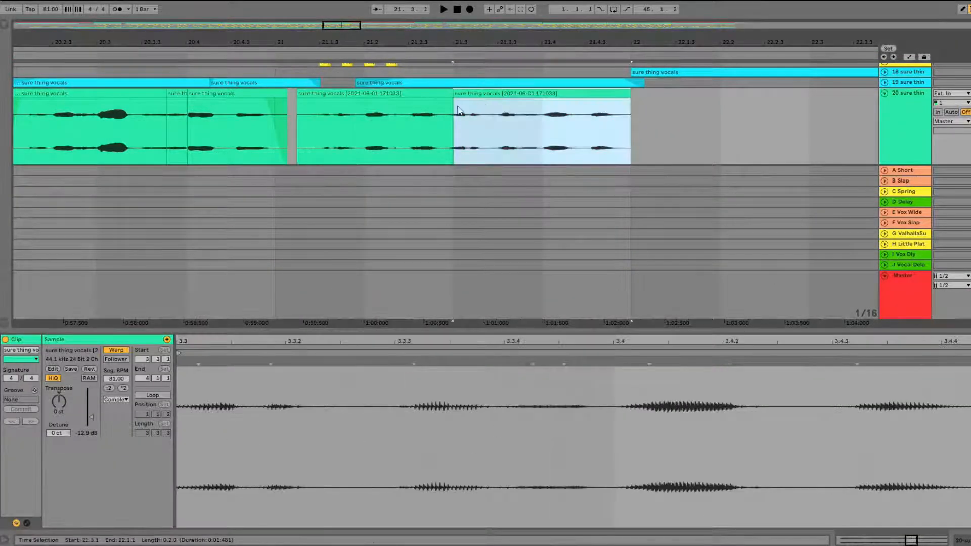
{"action": "left_click", "coordinate": [435, 106]}
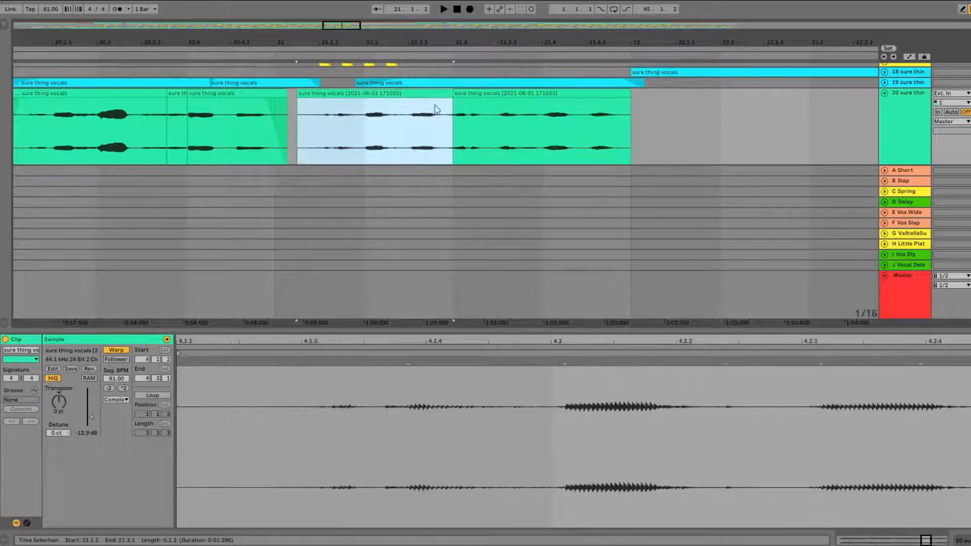
{"action": "left_click", "coordinate": [507, 96], "text": "shift"}
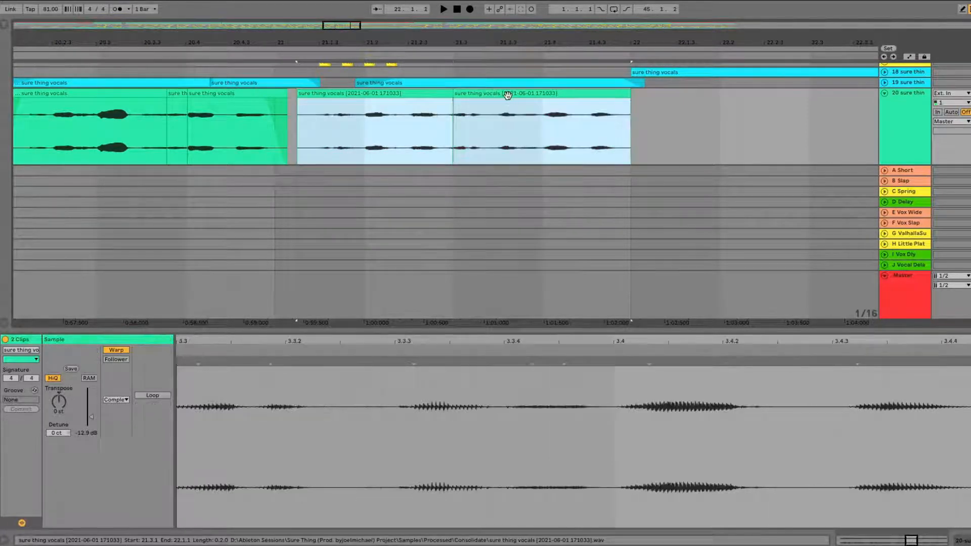
{"action": "key", "text": "ctrl+j"}
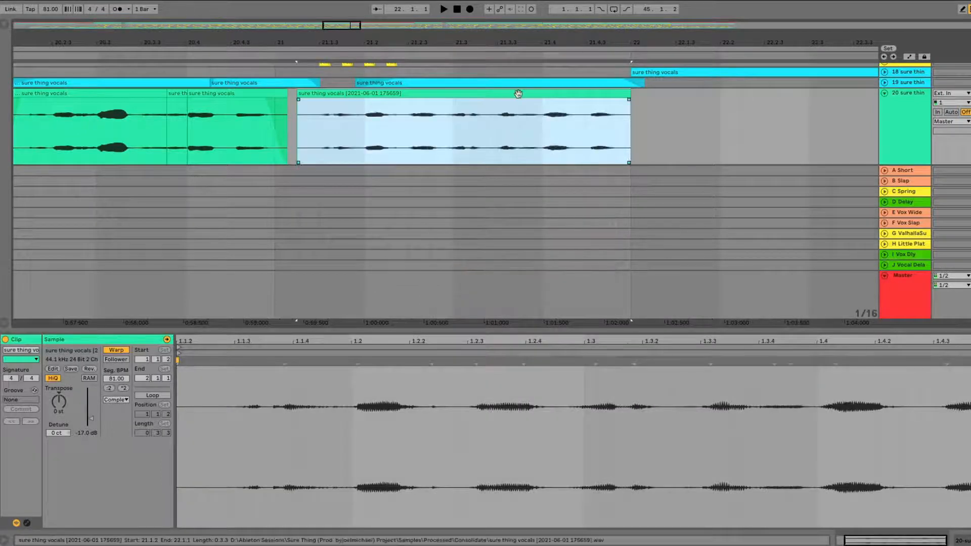
Turn the arrangement grid off and set it back to 1/16.
{"action": "right_click", "coordinate": [479, 134]}
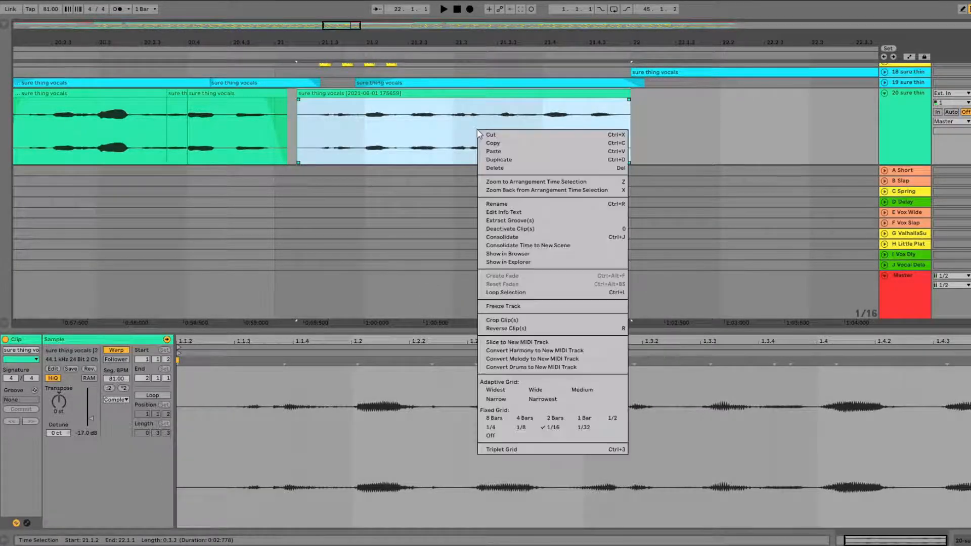
{"action": "left_click", "coordinate": [549, 435]}
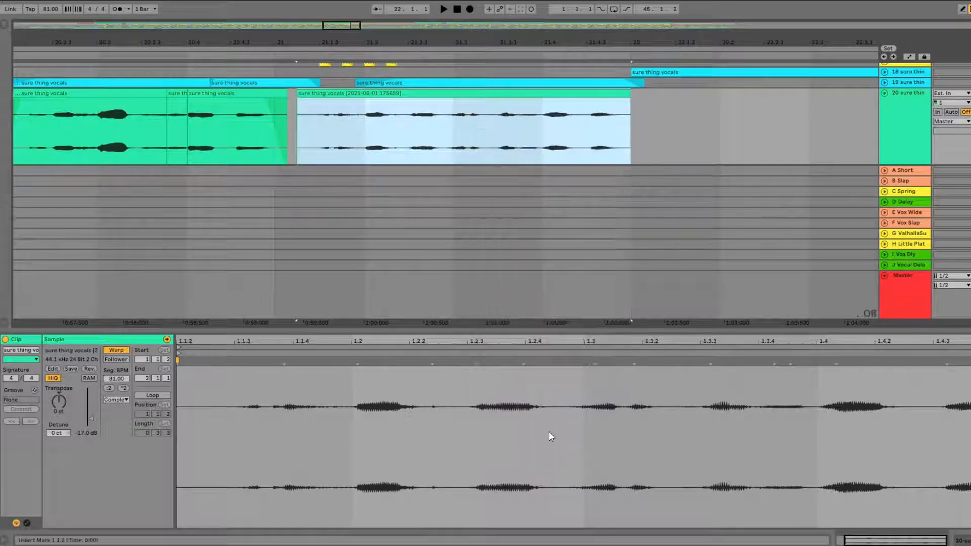
{"action": "right_click", "coordinate": [501, 179]}
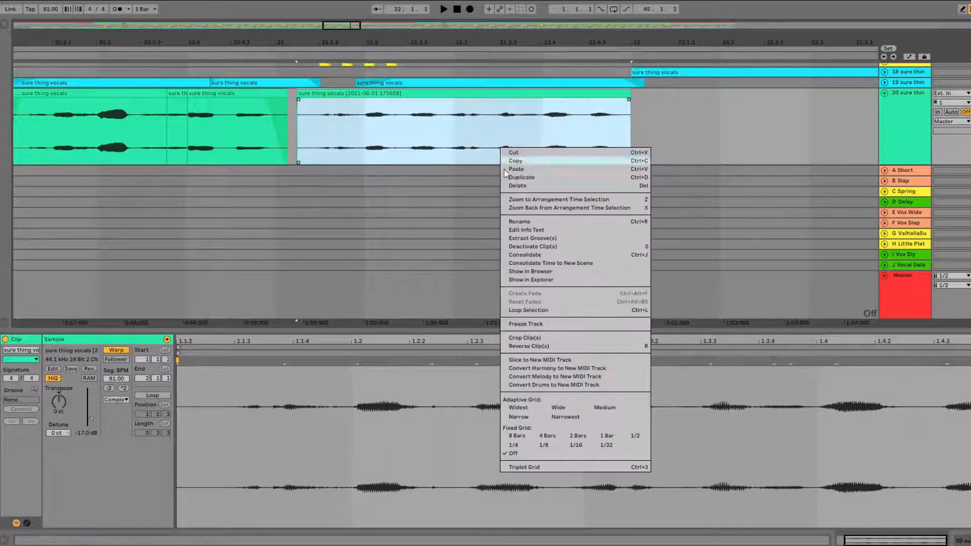
{"action": "left_click", "coordinate": [578, 445]}
{"action": "key", "text": "space"}
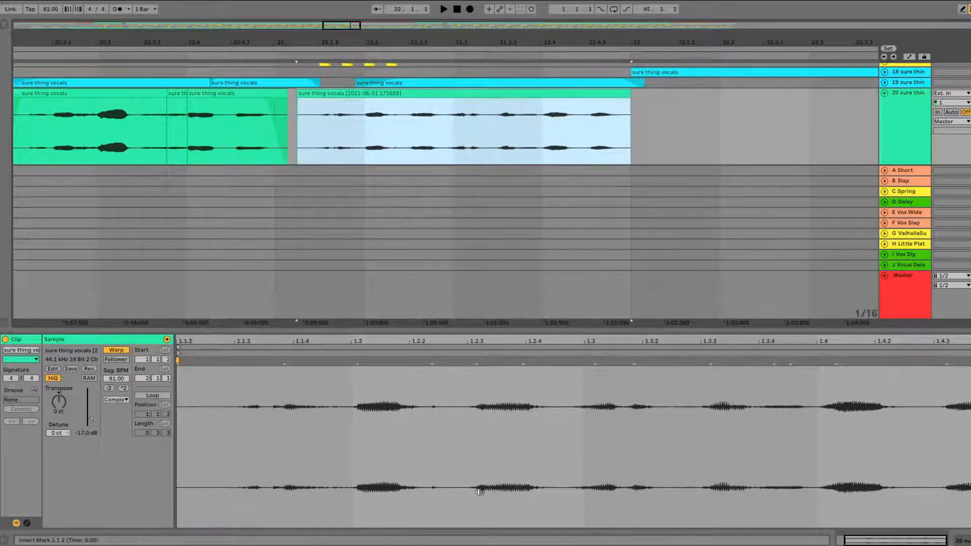
Select the consolidated vocal clip's entire sample and insert warp markers at its transients.
{"action": "left_click", "coordinate": [417, 431]}
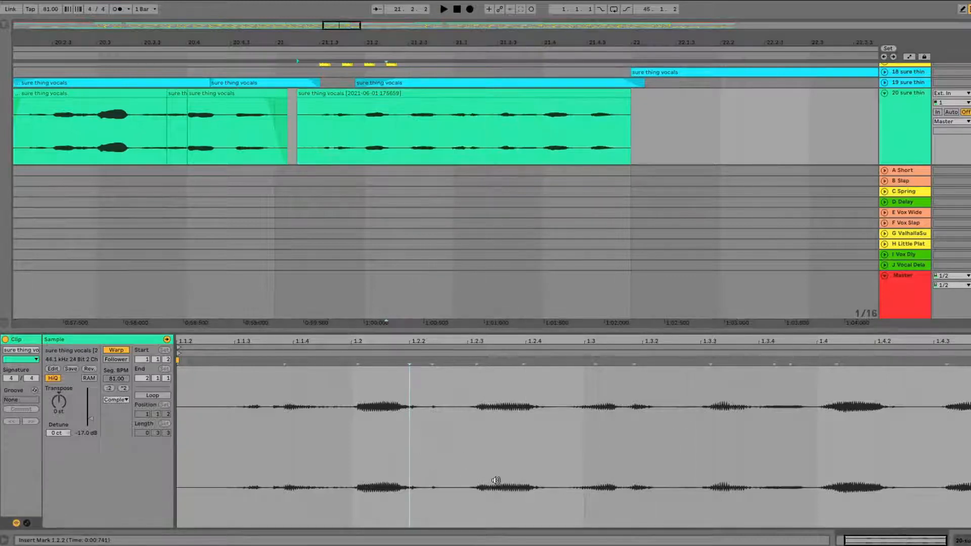
{"action": "key", "text": "ctrl+a"}
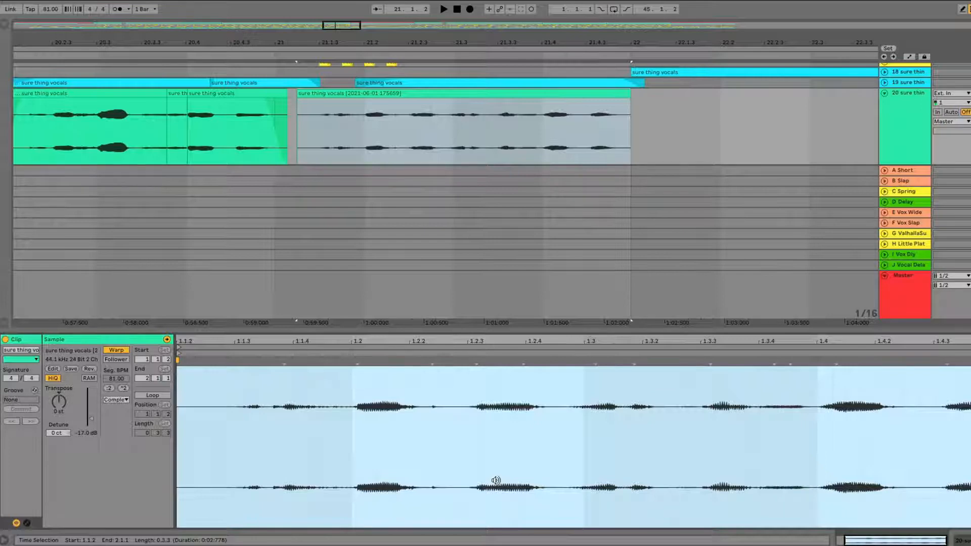
{"action": "key", "text": "ctrl+i"}
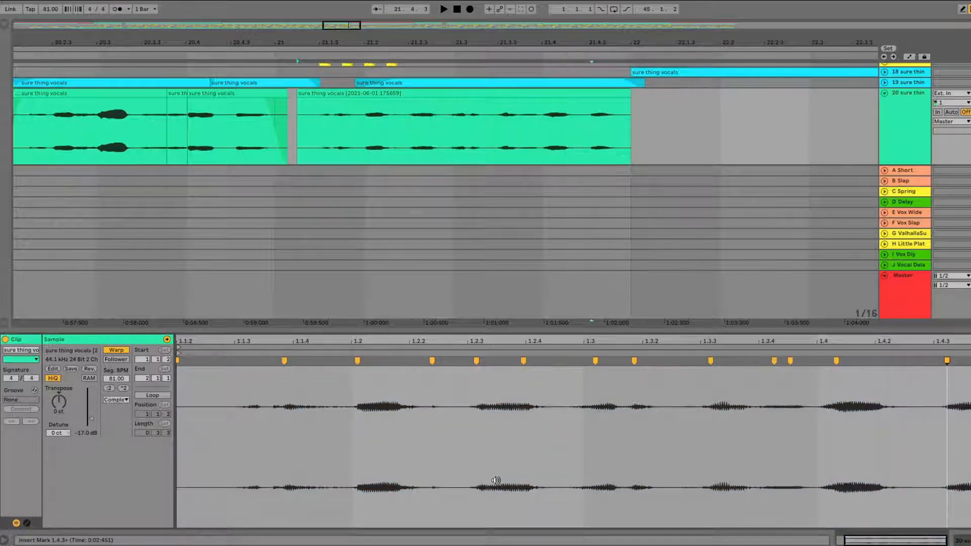
Quantize all of the vocal sample's warp markers and undo that quantization.
{"action": "left_click", "coordinate": [424, 398]}
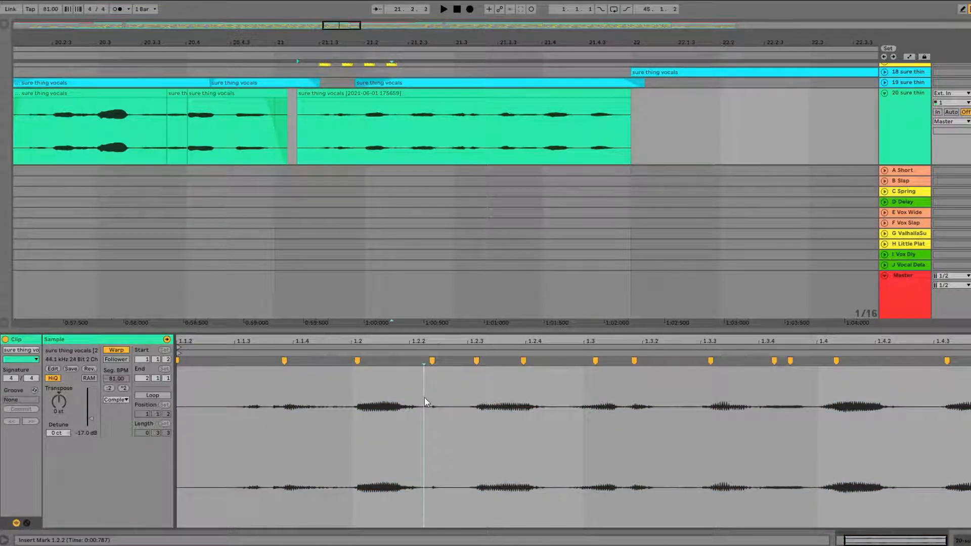
{"action": "key", "text": "ctrl+a"}
{"action": "key", "text": "ctrl+u"}
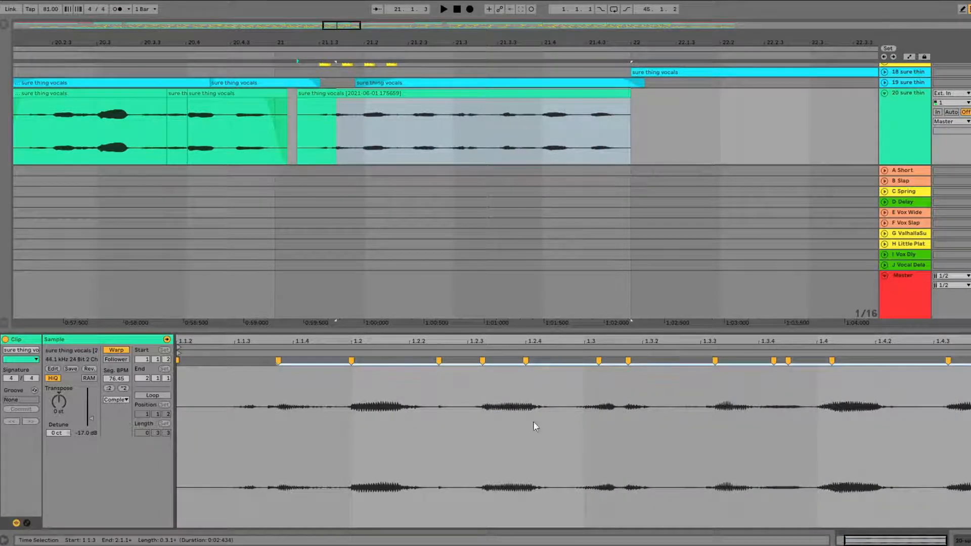
{"action": "right_click", "coordinate": [532, 392]}
{"action": "left_click", "coordinate": [608, 366]}
{"action": "key", "text": "ctrl+z"}
Set the sample editor's grid to 1/16, quantize all warp markers to it and play back the vocal clip.
{"action": "right_click", "coordinate": [540, 392]}
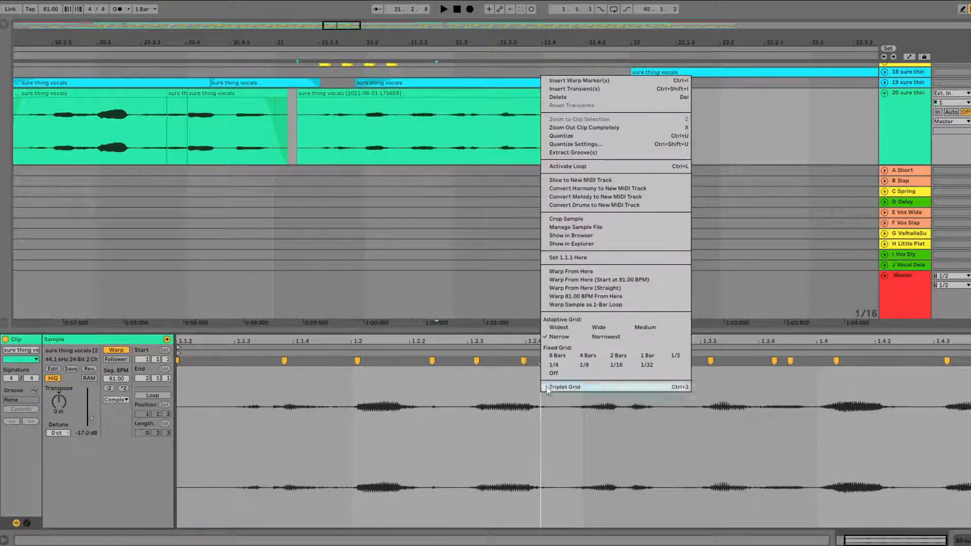
{"action": "left_click", "coordinate": [623, 369]}
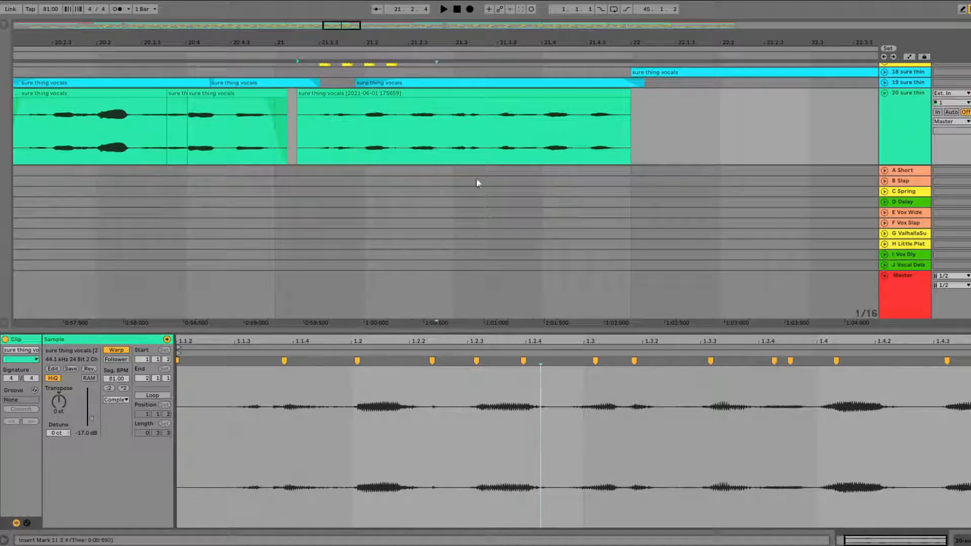
{"action": "left_click", "coordinate": [532, 457]}
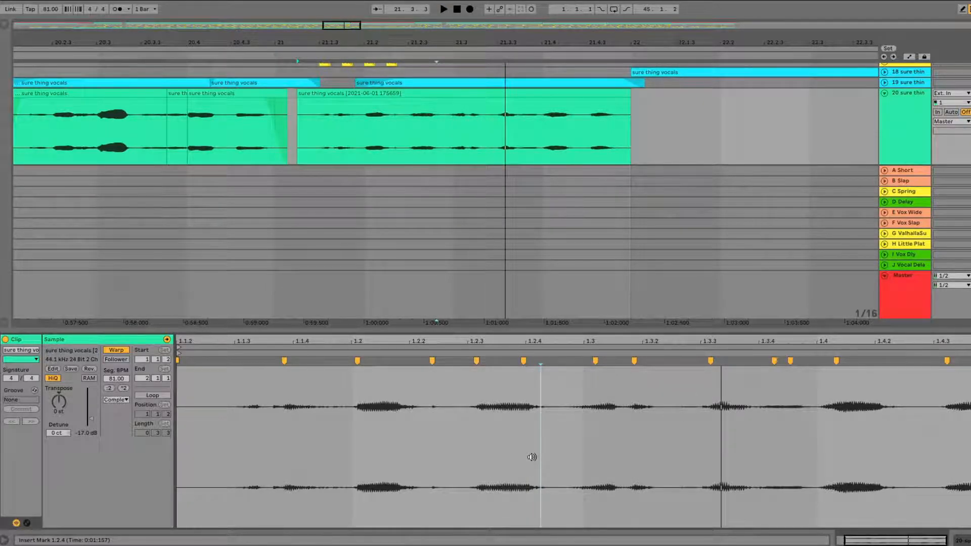
{"action": "key", "text": "ctrl+a"}
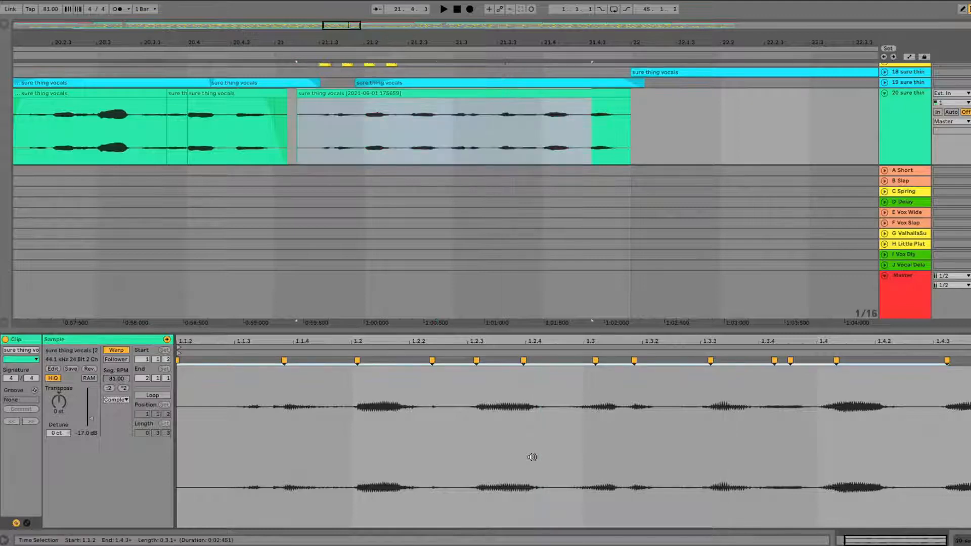
{"action": "key", "text": "ctrl+u"}
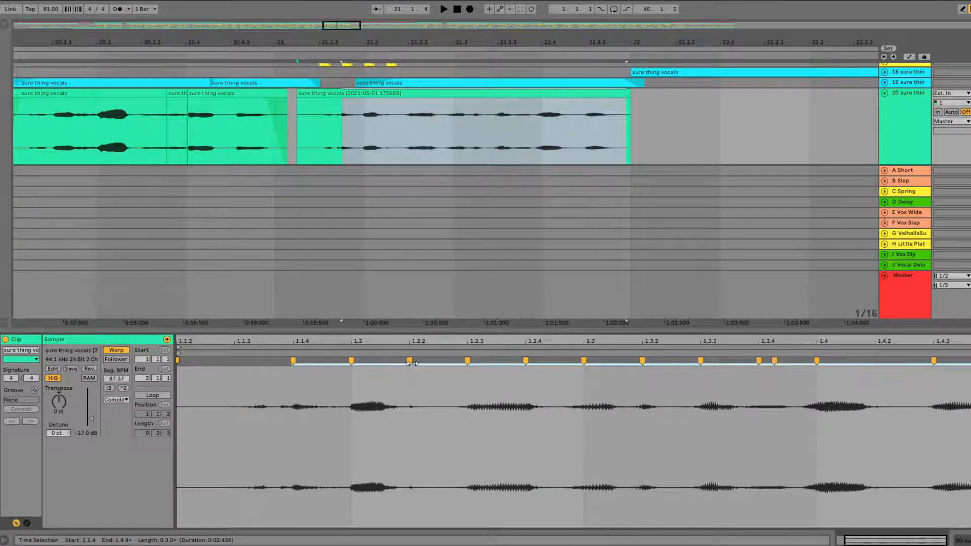
{"action": "left_click", "coordinate": [360, 92]}
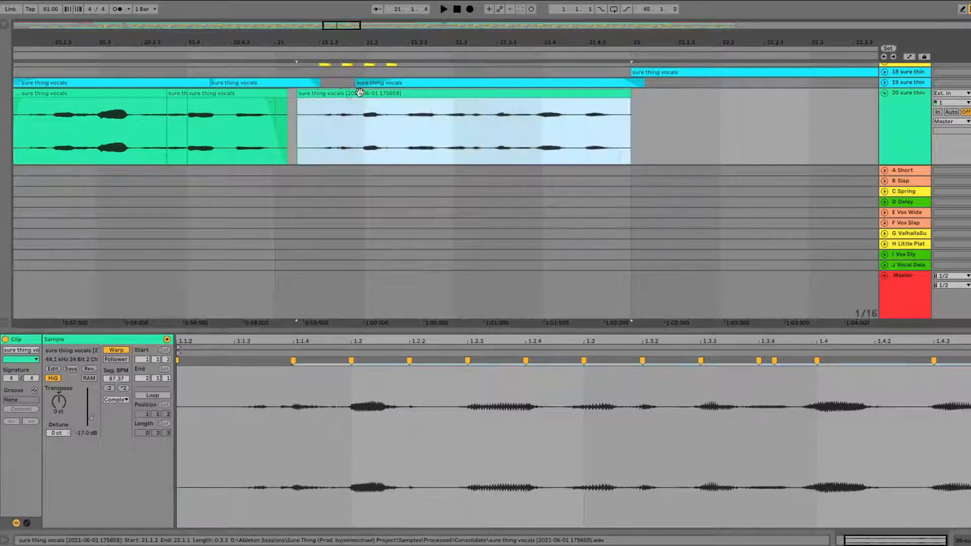
{"action": "key", "text": "space"}
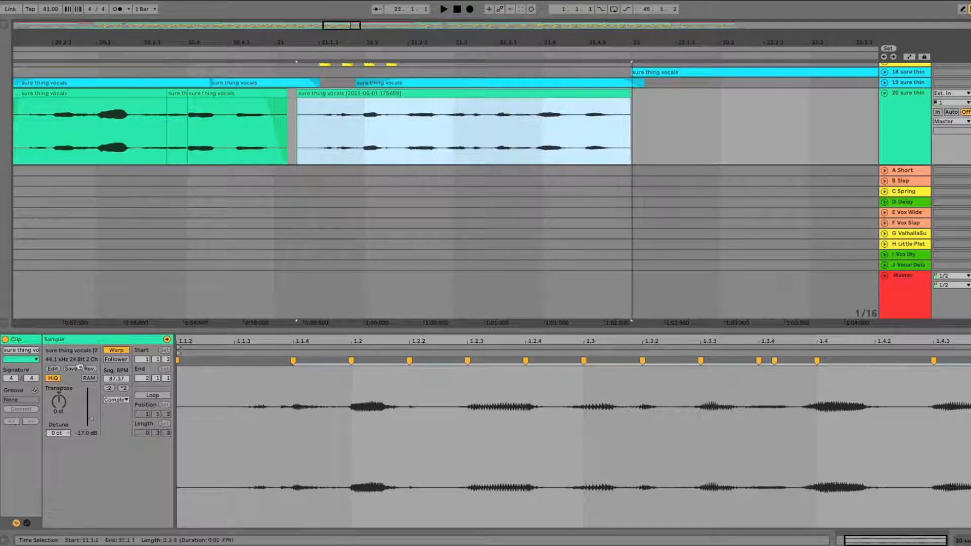
Audition the quantized vocal clip in the Re-Pitch and Texture warp modes.
{"action": "left_click", "coordinate": [126, 399]}
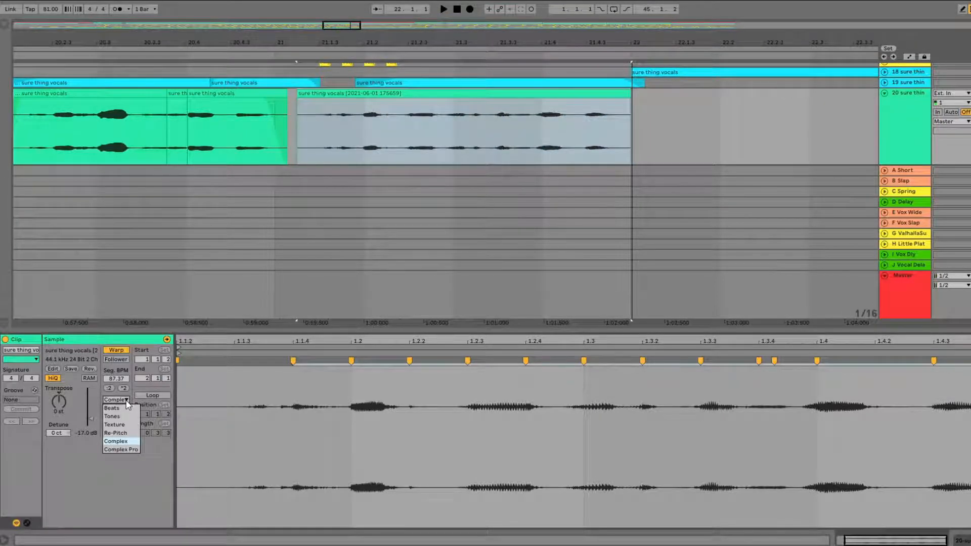
{"action": "left_click", "coordinate": [120, 436]}
{"action": "key", "text": "space"}
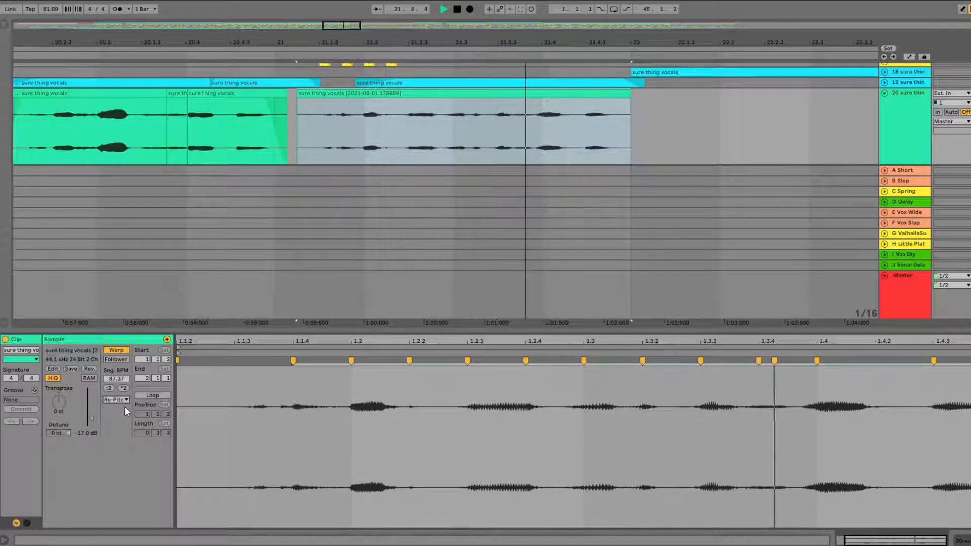
{"action": "left_click", "coordinate": [125, 400]}
{"action": "left_click", "coordinate": [123, 425]}
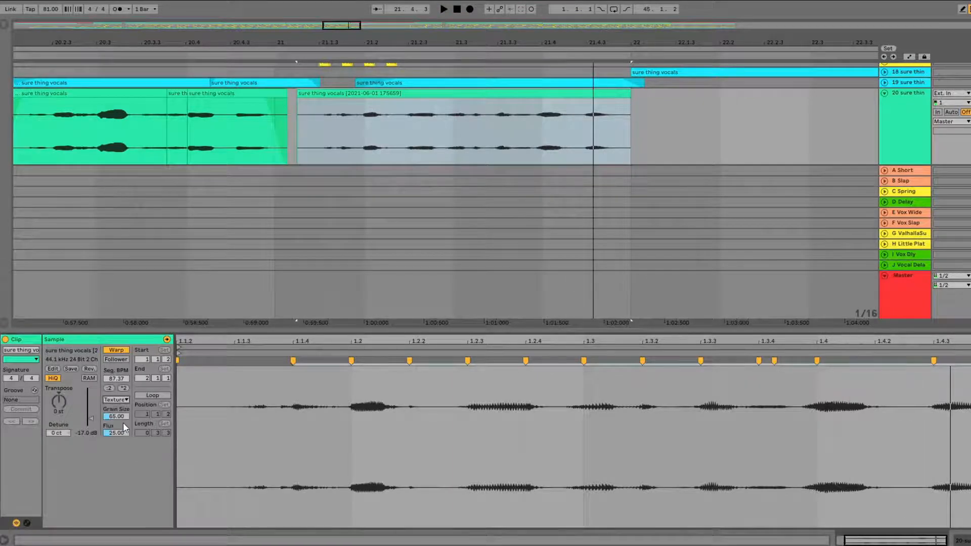
{"action": "key", "text": "space"}
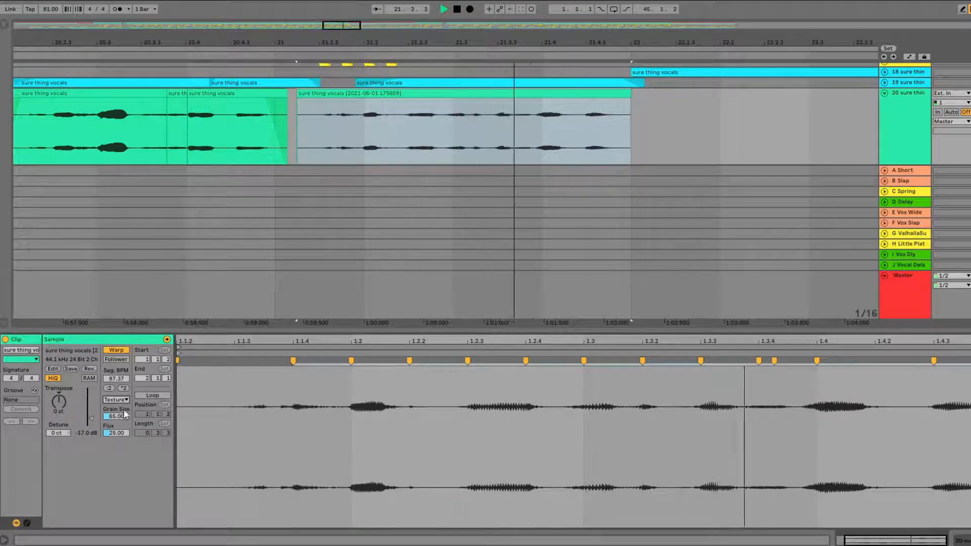
Audition the quantized vocal clip in the Tones and Beats warp modes.
{"action": "left_click", "coordinate": [127, 400]}
{"action": "left_click", "coordinate": [121, 413]}
{"action": "key", "text": "space"}
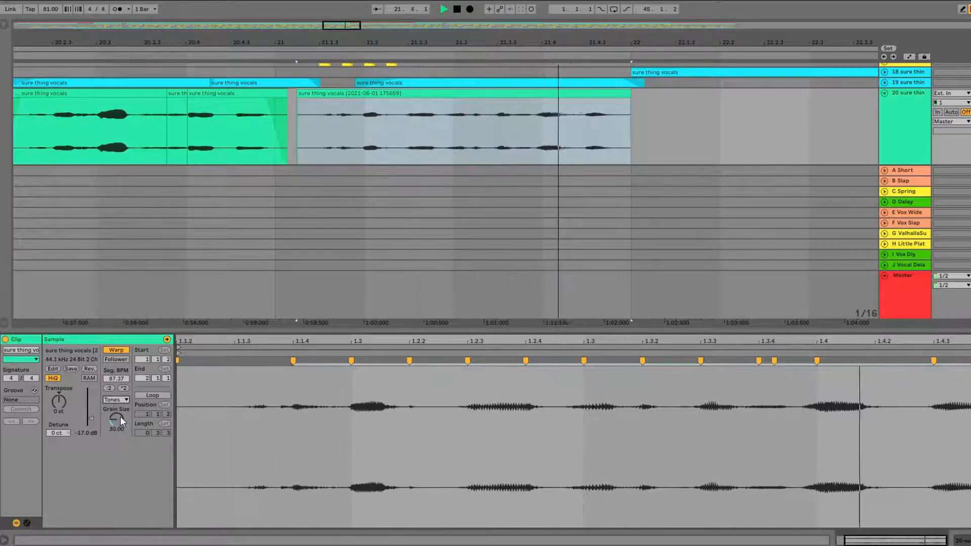
{"action": "key", "text": "space"}
{"action": "left_click", "coordinate": [120, 402]}
{"action": "key", "text": "Return"}
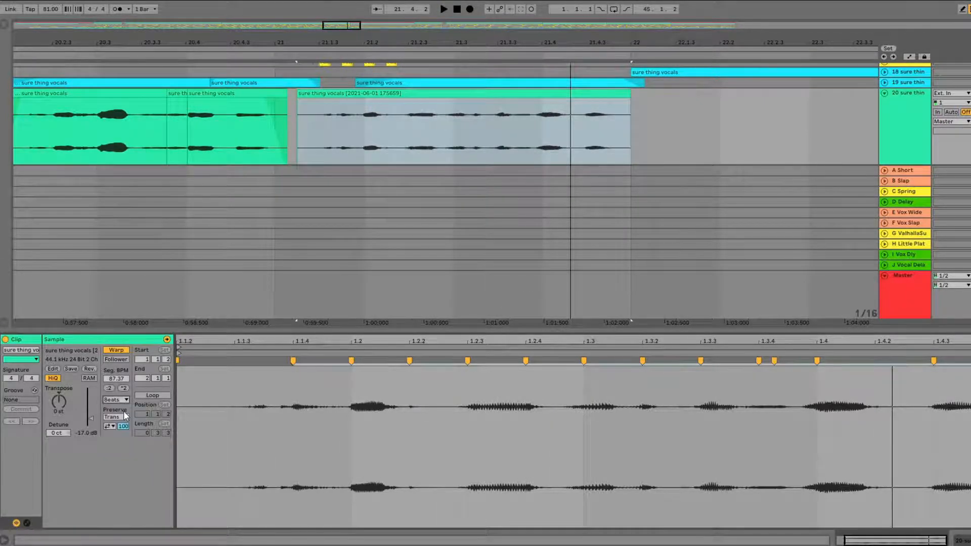
{"action": "key", "text": "space"}
{"action": "key", "text": "space"}
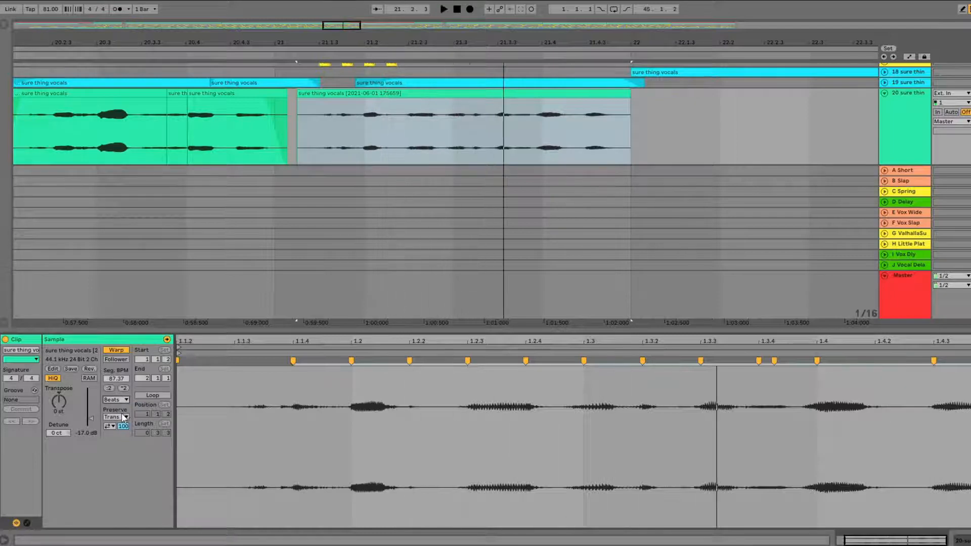
Switch the warp mode back to Complex and undo all warp mode, quantize and warp marker edits on the vocal clip.
{"action": "left_click", "coordinate": [122, 399]}
{"action": "left_click", "coordinate": [120, 442]}
{"action": "left_click", "coordinate": [117, 398]}
{"action": "left_click", "coordinate": [119, 441]}
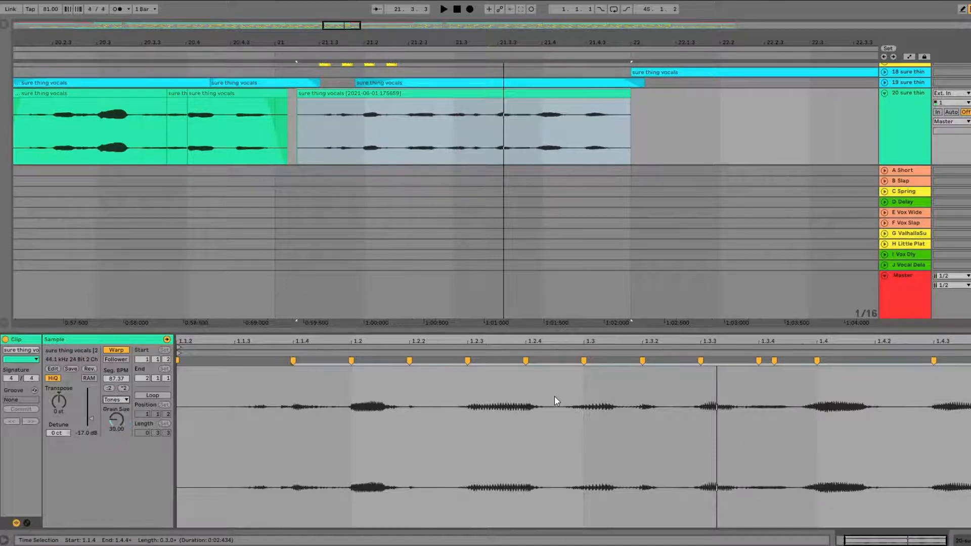
{"action": "key", "text": "ctrl+z"}
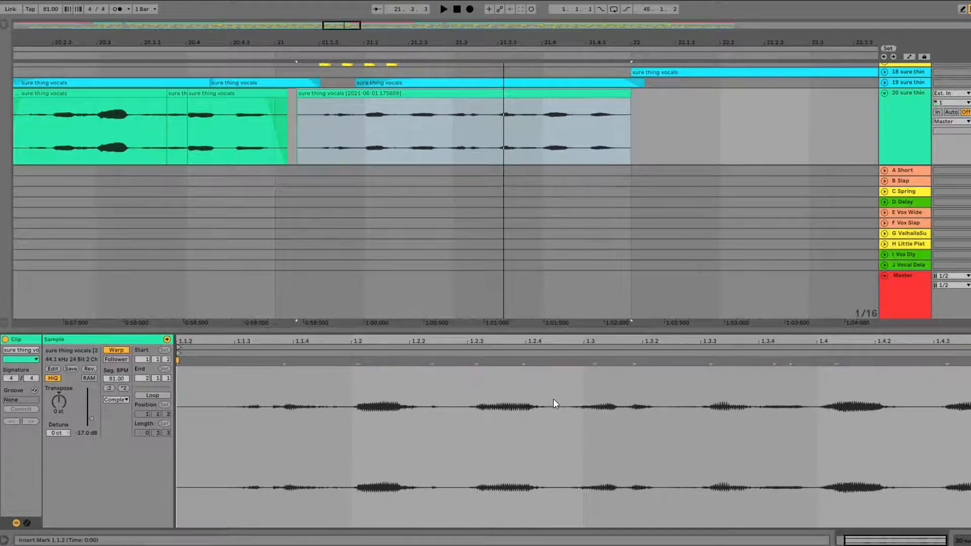
Select the consolidated vocal clip in the arrangement and hide the clip detail view.
{"action": "left_click", "coordinate": [387, 96]}
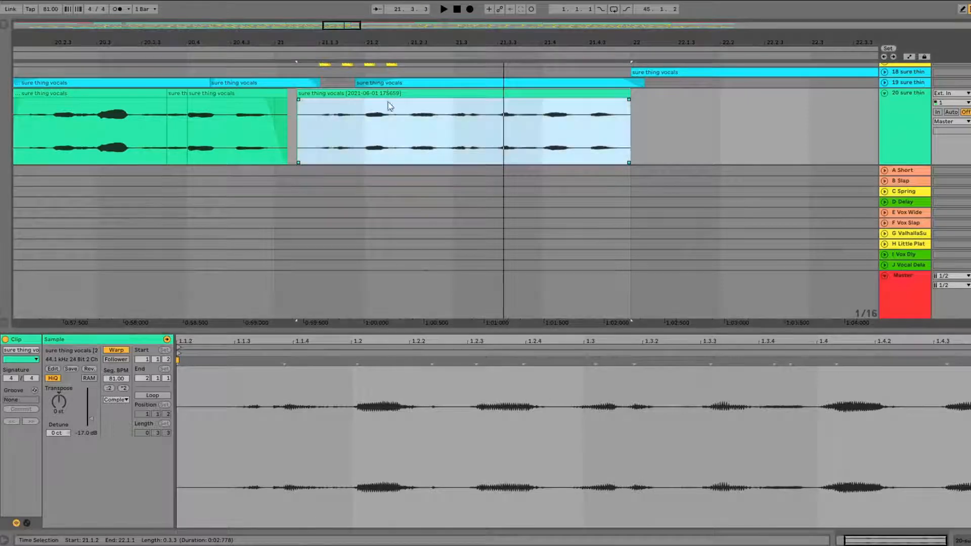
{"action": "key", "text": "ctrl+alt+l"}
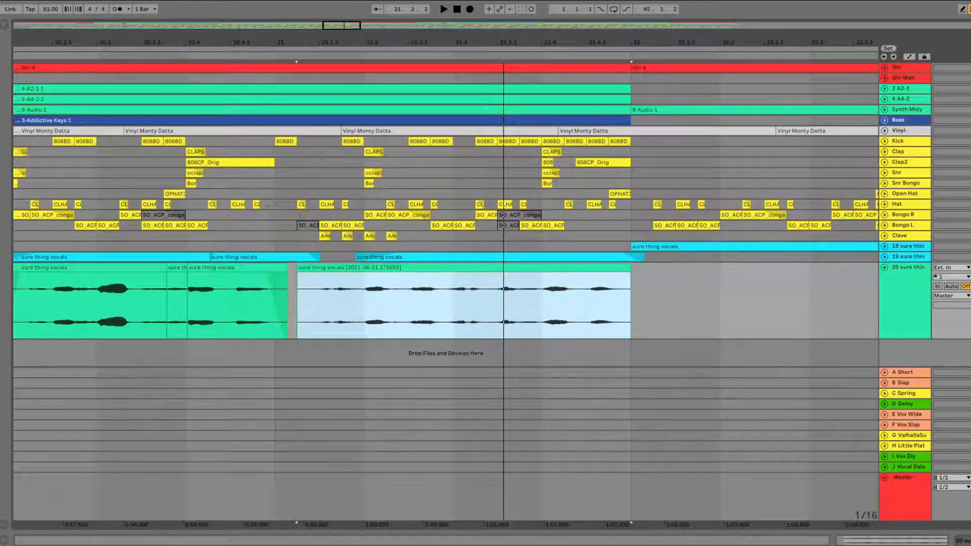
Turn the arrangement grid off and place the insert marker in the vocal clip just after 21.1.3.
{"action": "scroll", "coordinate": [325, 325], "scroll_direction": "up", "scroll_amount": 2}
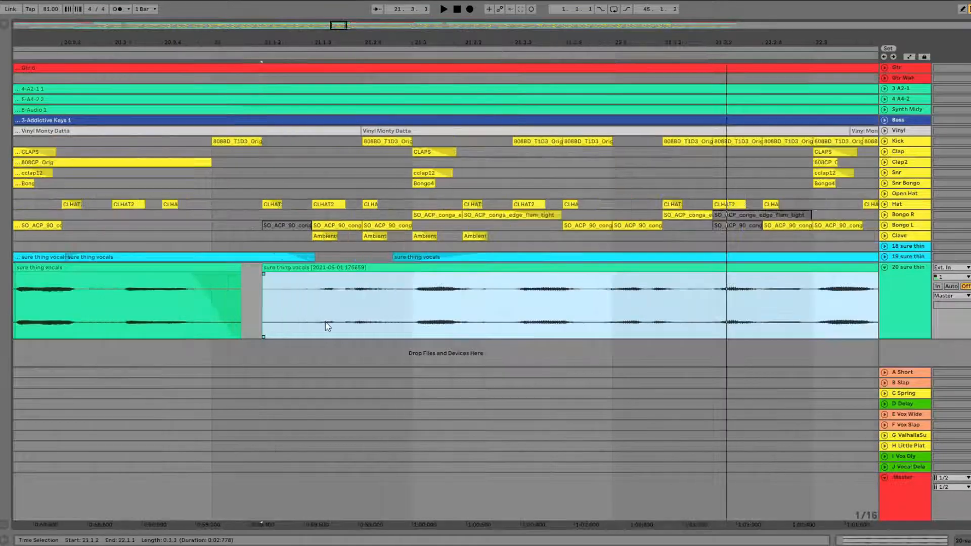
{"action": "right_click", "coordinate": [317, 306]}
{"action": "left_click", "coordinate": [328, 282]}
{"action": "scroll", "coordinate": [296, 316], "scroll_direction": "up", "scroll_amount": 2}
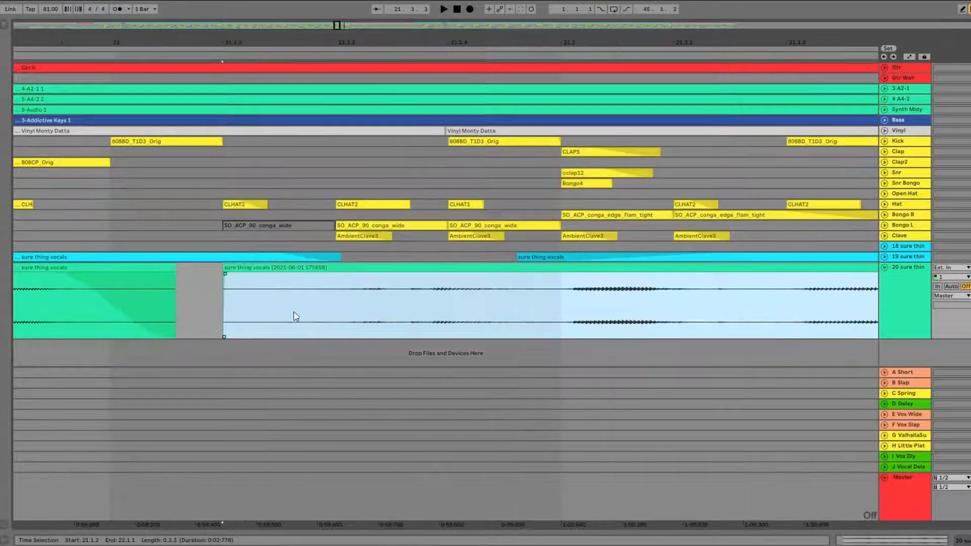
{"action": "left_click", "coordinate": [352, 303]}
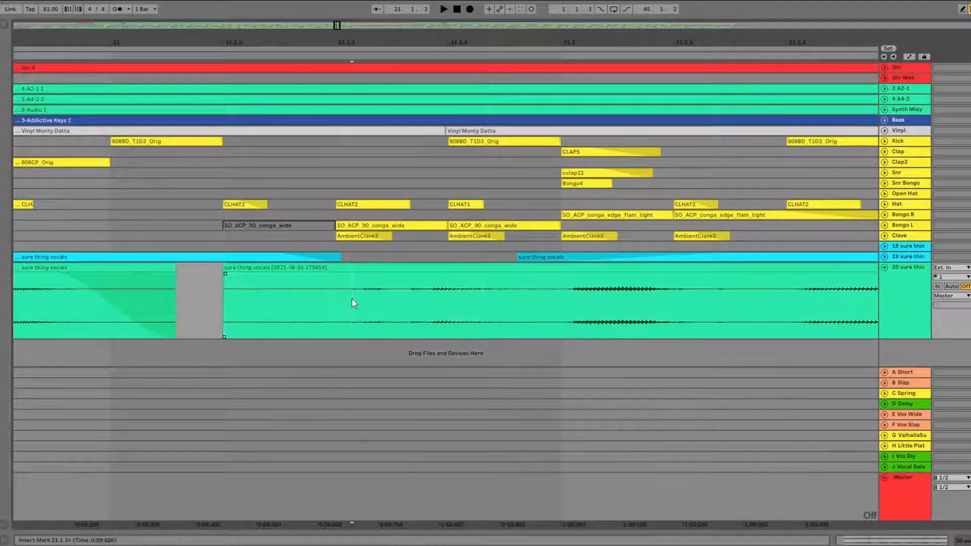
Raise the vocal clip's gain to -4.62 dB, split it just after 21.1.3, and hide the clip detail view.
{"action": "double_click", "coordinate": [476, 267]}
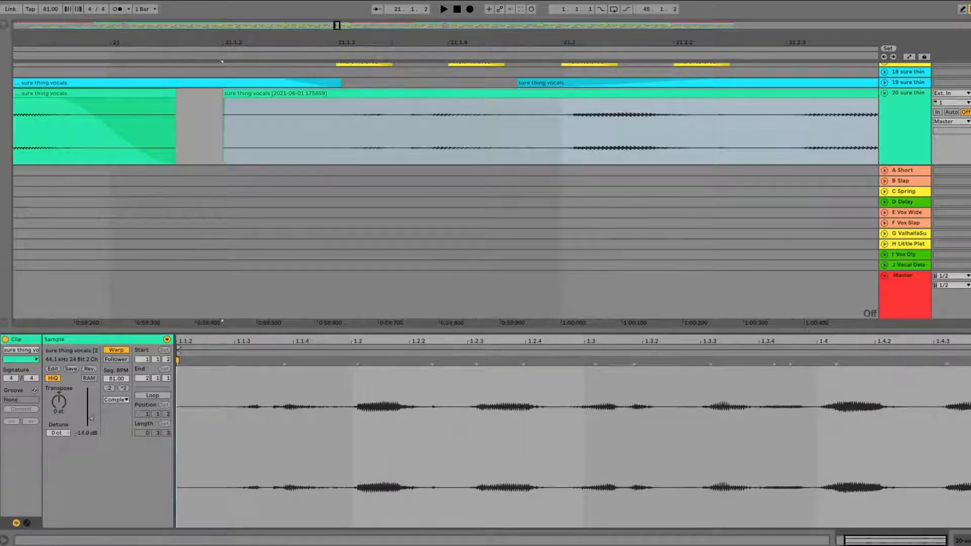
{"action": "left_click_drag", "start_coordinate": [91, 419], "coordinate": [91, 413]}
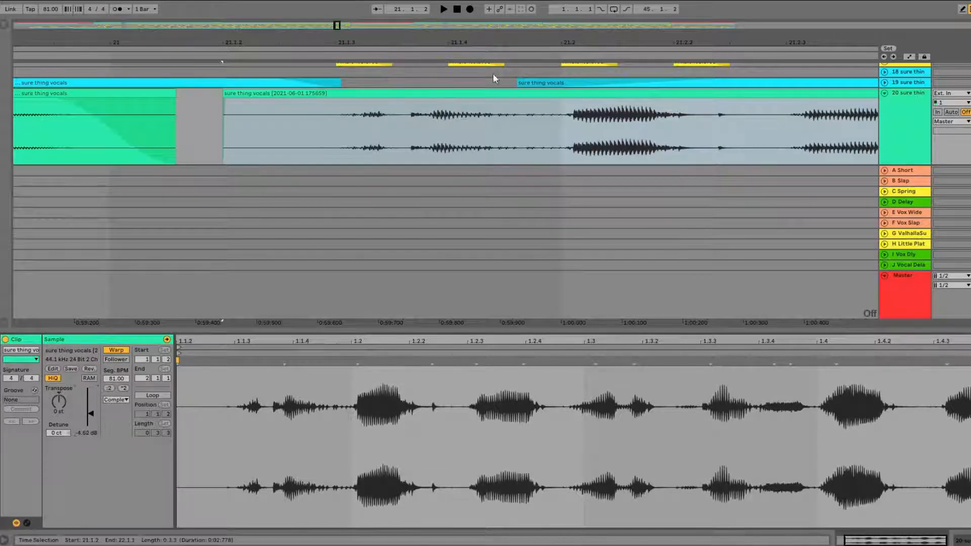
{"action": "left_click", "coordinate": [341, 123]}
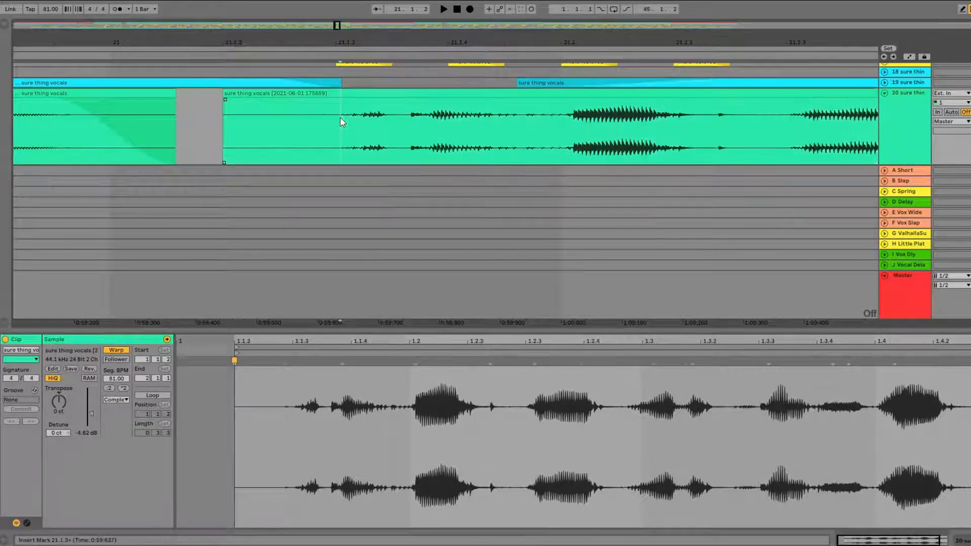
{"action": "key", "text": "ctrl+e"}
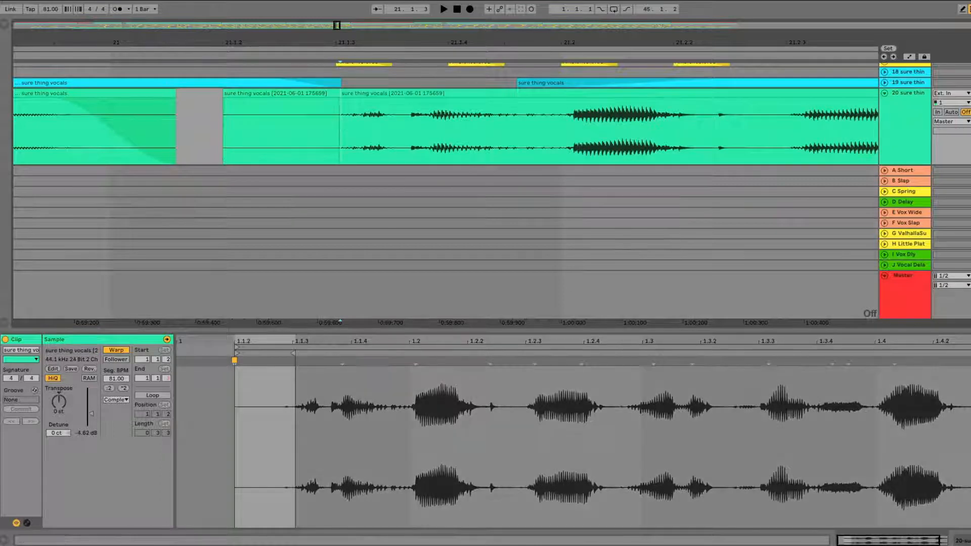
{"action": "key", "text": "ctrl+alt+l"}
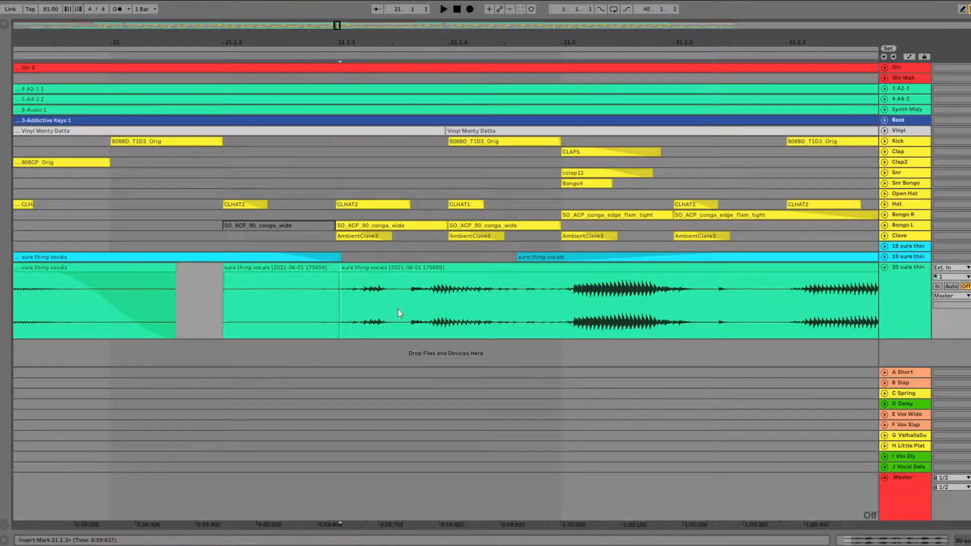
Split the vocal clip at the next syllable onset between 21.1.3 and 21.1.4, and again just after 21.2.
{"action": "left_click", "coordinate": [409, 282]}
{"action": "key", "text": "plus"}
{"action": "key", "text": "ctrl+e"}
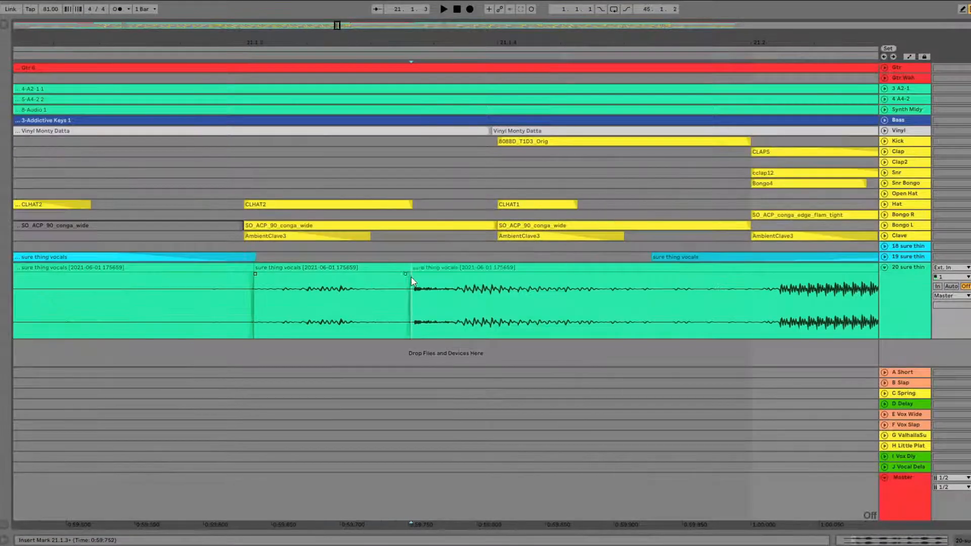
{"action": "left_click", "coordinate": [315, 272]}
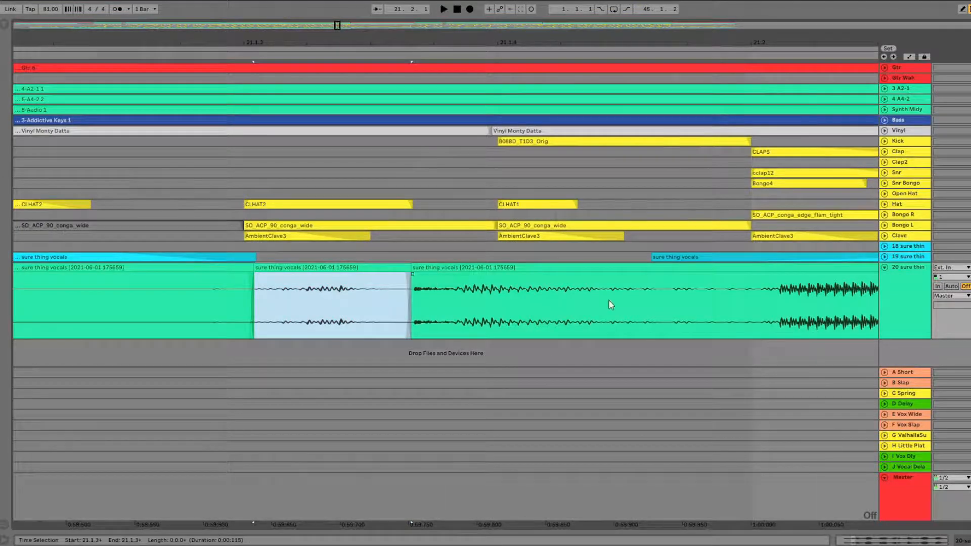
{"action": "key", "text": "minus"}
{"action": "left_click", "coordinate": [678, 273]}
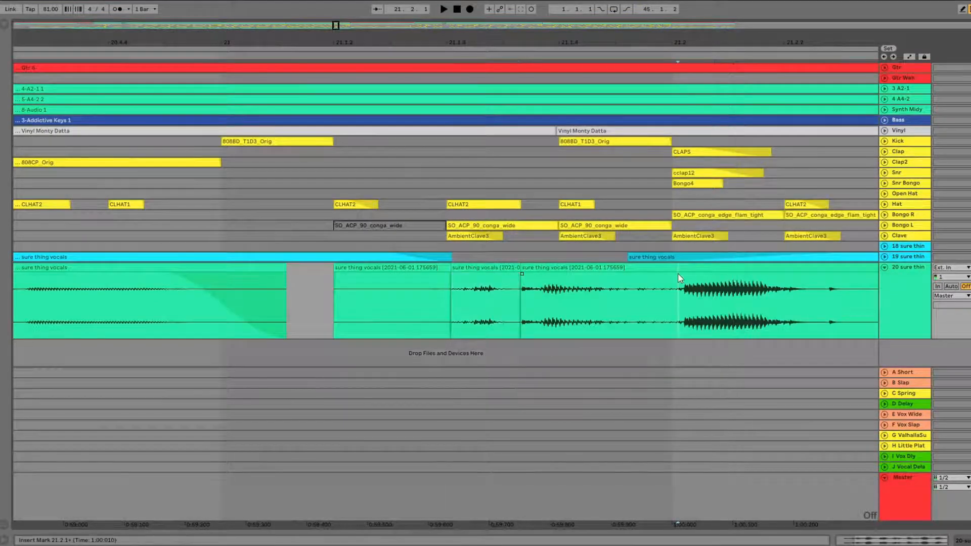
{"action": "scroll", "coordinate": [733, 303], "scroll_direction": "right", "scroll_amount": 10}
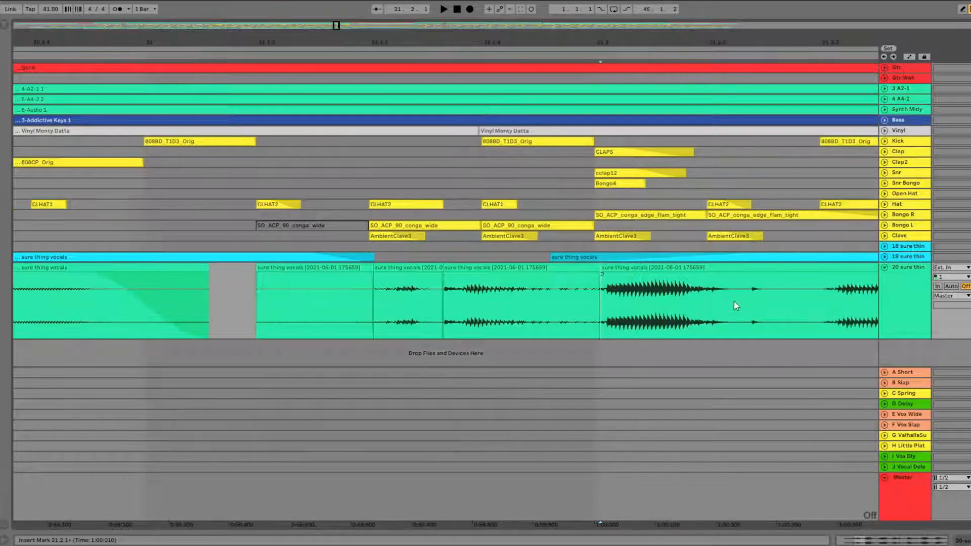
Split the vocal clip at the phrase onset at about 21.2.3 and at the one between 21.2.4 and 21.3.
{"action": "left_click", "coordinate": [588, 274]}
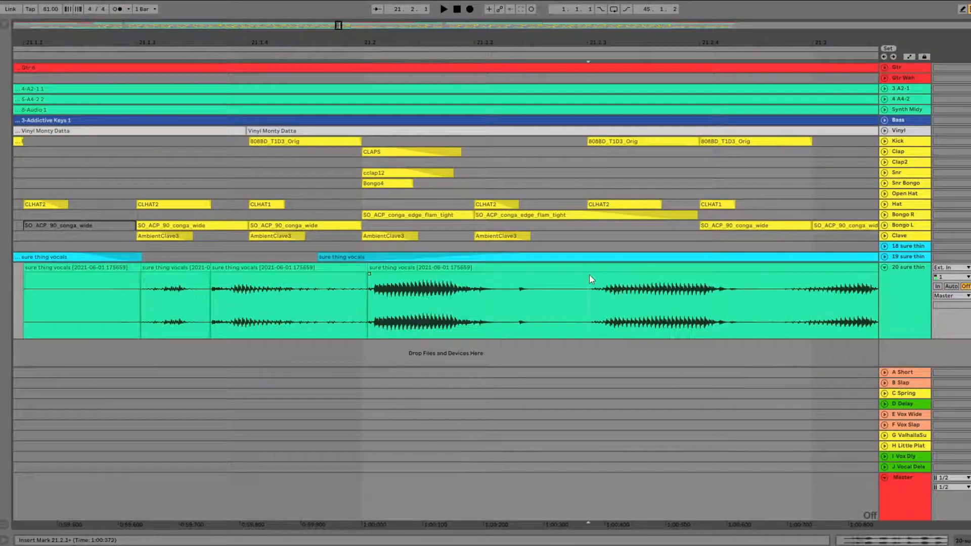
{"action": "key", "text": "ctrl+e"}
{"action": "left_click", "coordinate": [782, 283]}
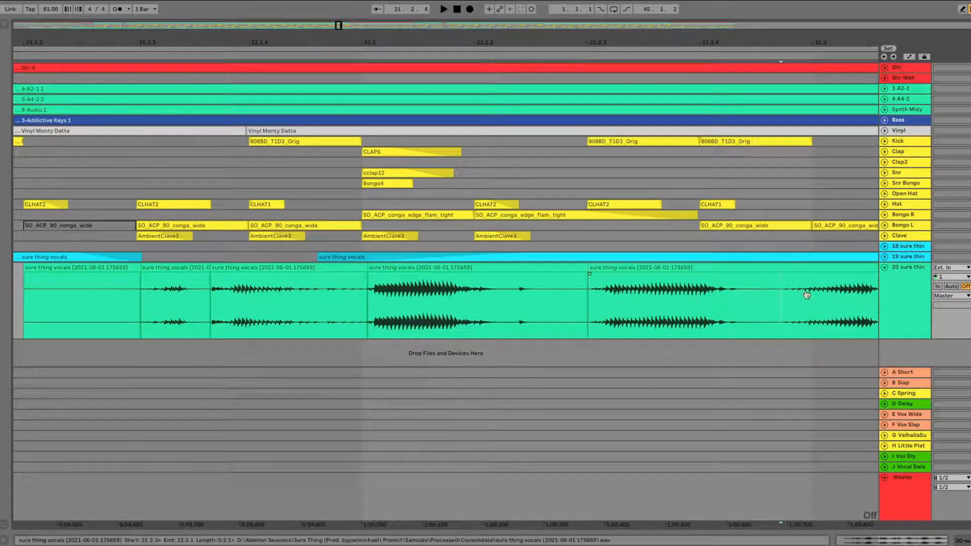
{"action": "key", "text": "ctrl+e"}
{"action": "scroll", "coordinate": [716, 308], "scroll_direction": "right", "scroll_amount": 3}
{"action": "scroll", "coordinate": [713, 306], "scroll_direction": "right", "scroll_amount": 5}
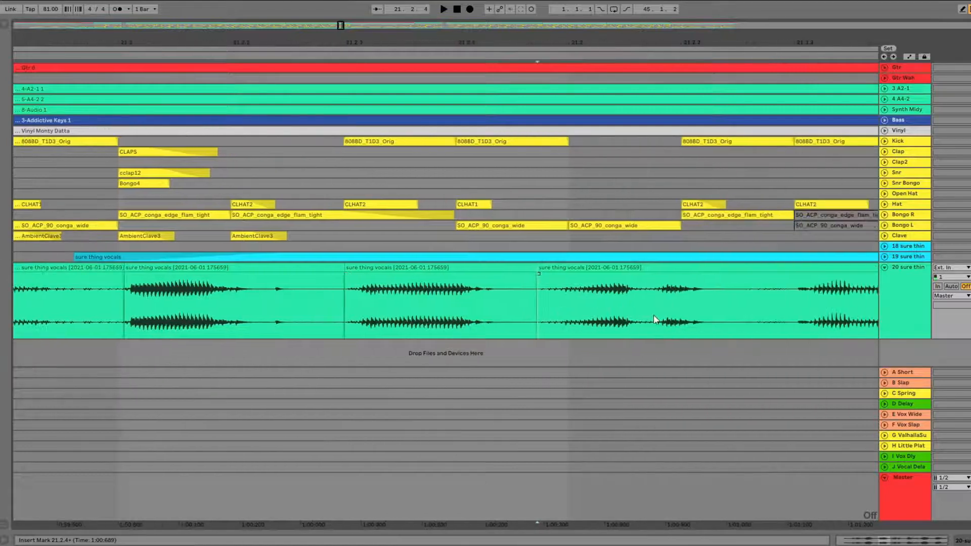
Split the vocal clip at the syllable onset shortly before 21.3.2 and again just after 21.3.3.
{"action": "scroll", "coordinate": [653, 315], "scroll_direction": "up", "scroll_amount": 3}
{"action": "left_click", "coordinate": [658, 277]}
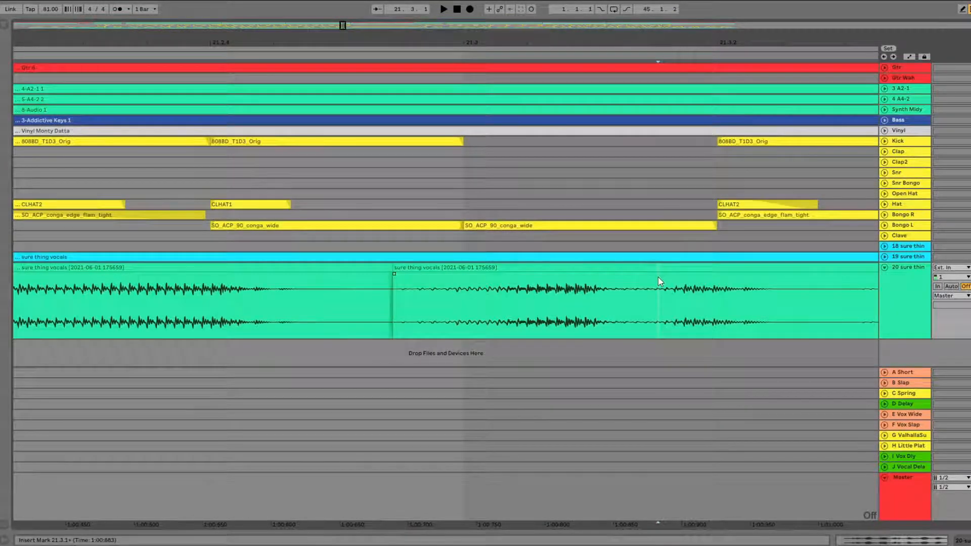
{"action": "key", "text": "ctrl+e"}
{"action": "scroll", "coordinate": [718, 299], "scroll_direction": "right", "scroll_amount": 3}
{"action": "scroll", "coordinate": [713, 299], "scroll_direction": "down", "scroll_amount": 3}
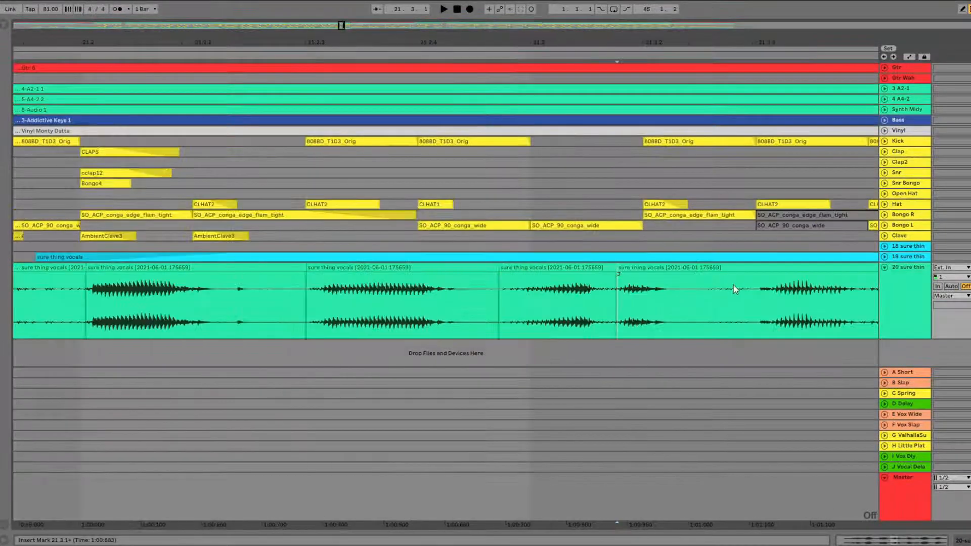
{"action": "left_click", "coordinate": [758, 281]}
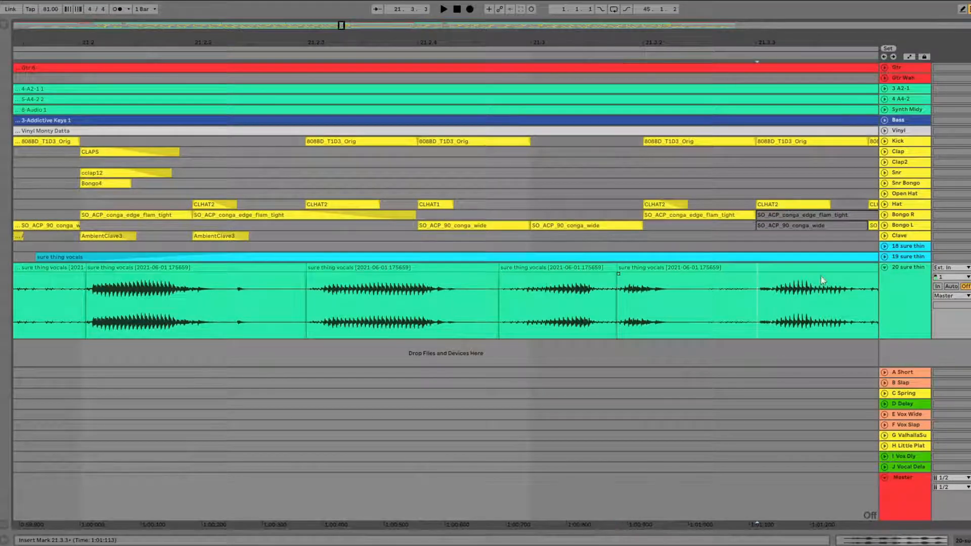
{"action": "scroll", "coordinate": [776, 282], "scroll_direction": "up", "scroll_amount": 3}
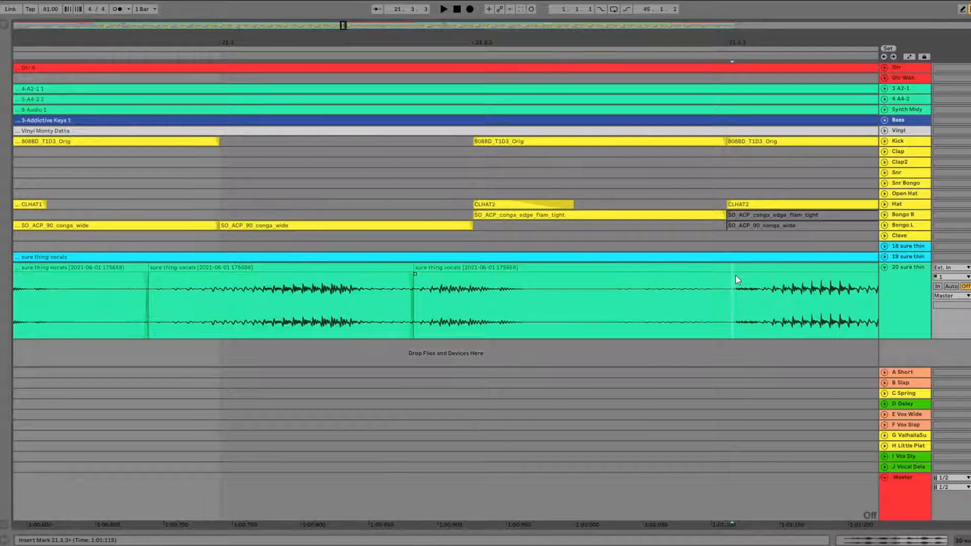
{"action": "scroll", "coordinate": [735, 293], "scroll_direction": "down", "scroll_amount": 3}
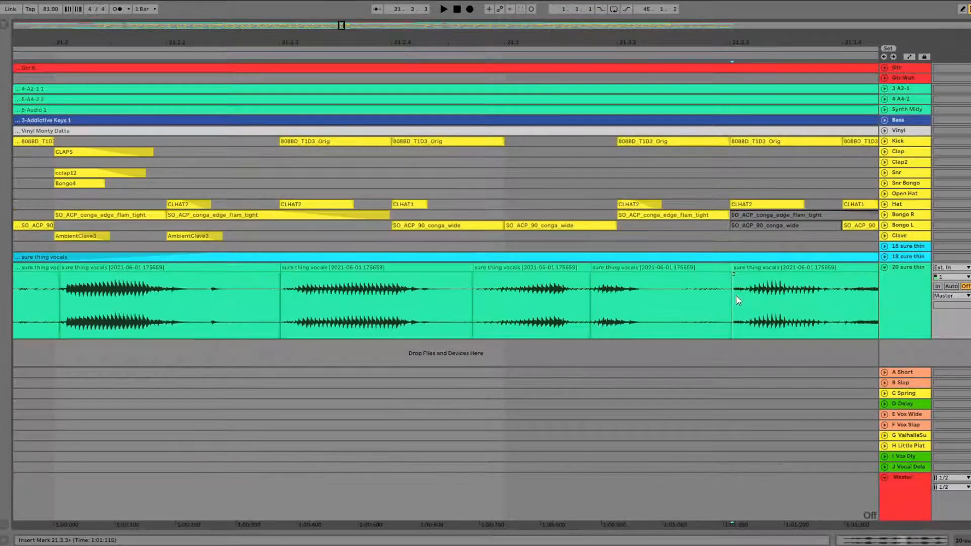
{"action": "scroll", "coordinate": [739, 301], "scroll_direction": "right", "scroll_amount": 5}
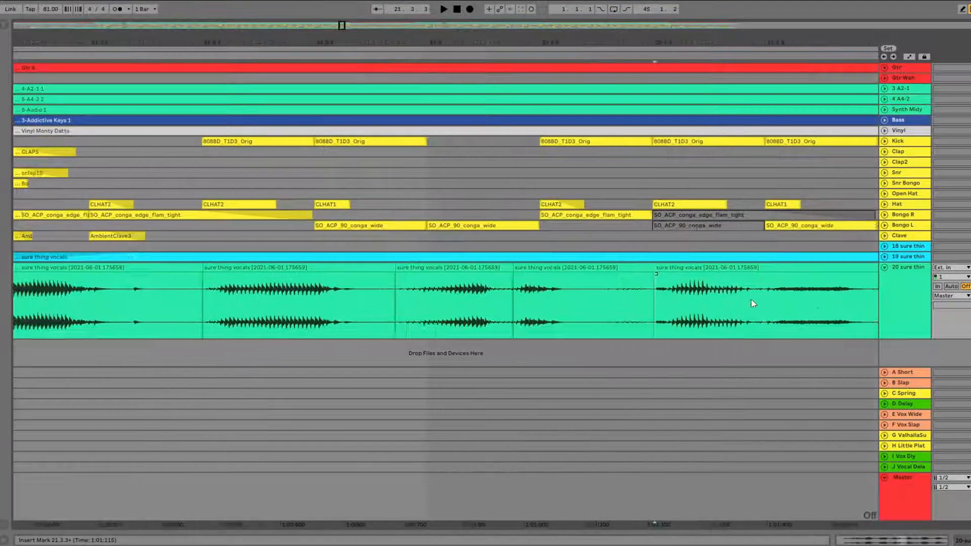
Split the remaining vocal clip at 21.3.4, just after 21.4, and just after 21.4.3.
{"action": "left_click", "coordinate": [634, 282]}
{"action": "key", "text": "ctrl+e"}
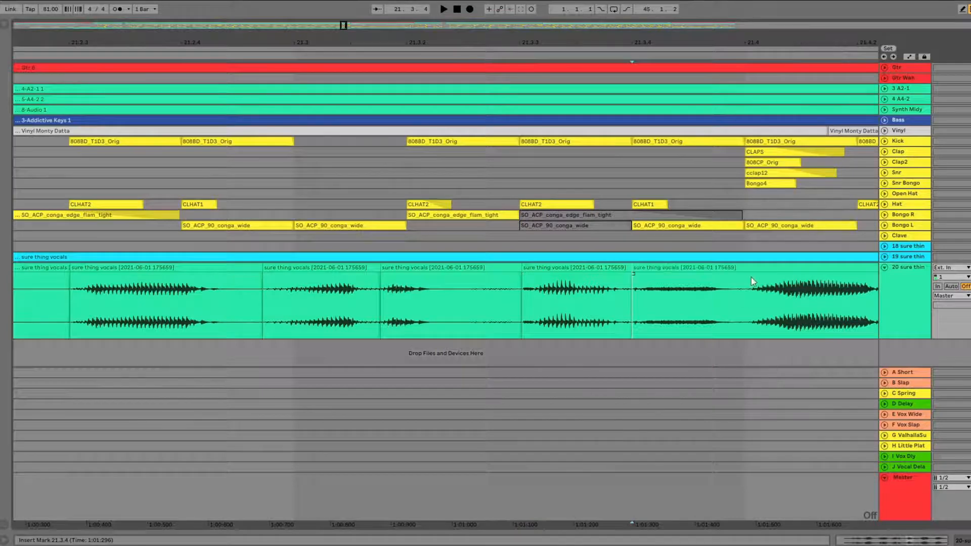
{"action": "left_click", "coordinate": [749, 281]}
{"action": "key", "text": "ctrl+e"}
{"action": "scroll", "coordinate": [754, 299], "scroll_direction": "down", "scroll_amount": 2}
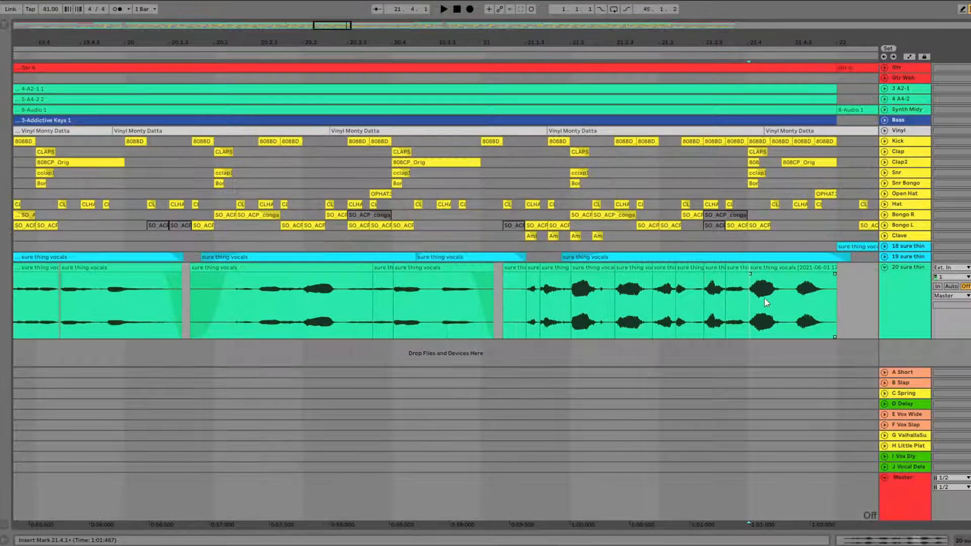
{"action": "scroll", "coordinate": [784, 292], "scroll_direction": "up", "scroll_amount": 1}
{"action": "left_click", "coordinate": [809, 280]}
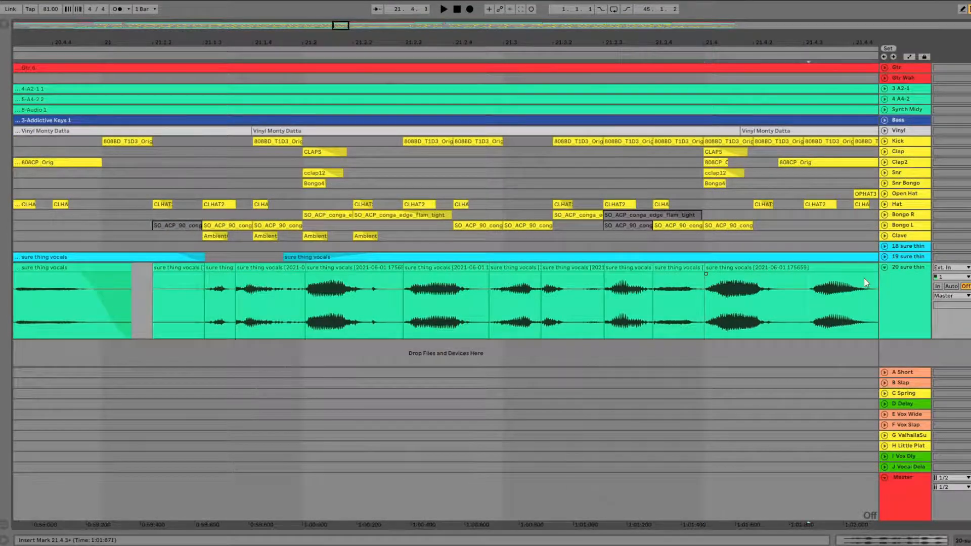
{"action": "scroll", "coordinate": [525, 286], "scroll_direction": "down", "scroll_amount": 2}
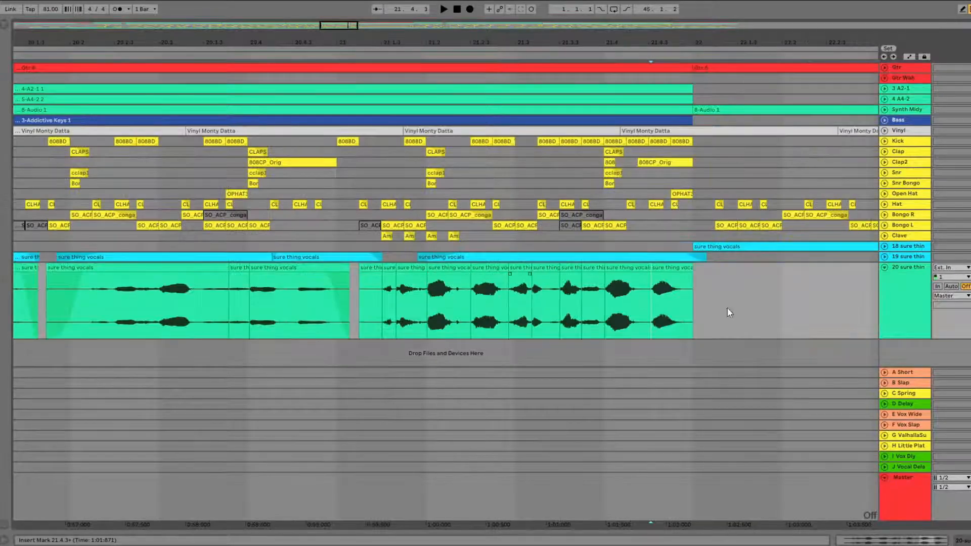
{"action": "scroll", "coordinate": [425, 311], "scroll_direction": "up", "scroll_amount": 2}
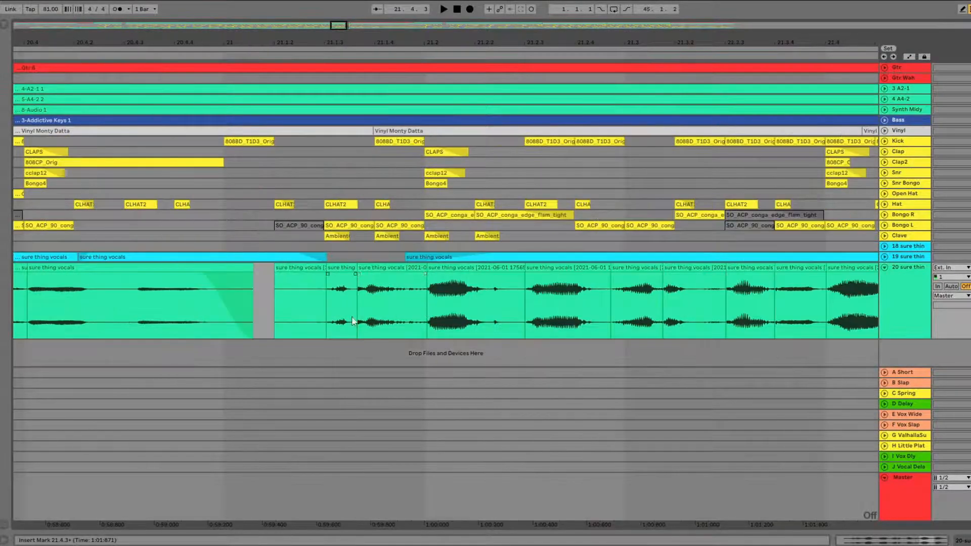
Set the arrangement grid to 1/16 and place the playback start at 21.1.2 to audition the sliced vocal.
{"action": "right_click", "coordinate": [386, 300]}
{"action": "left_click", "coordinate": [455, 510]}
{"action": "scroll", "coordinate": [359, 322], "scroll_direction": "up", "scroll_amount": 2}
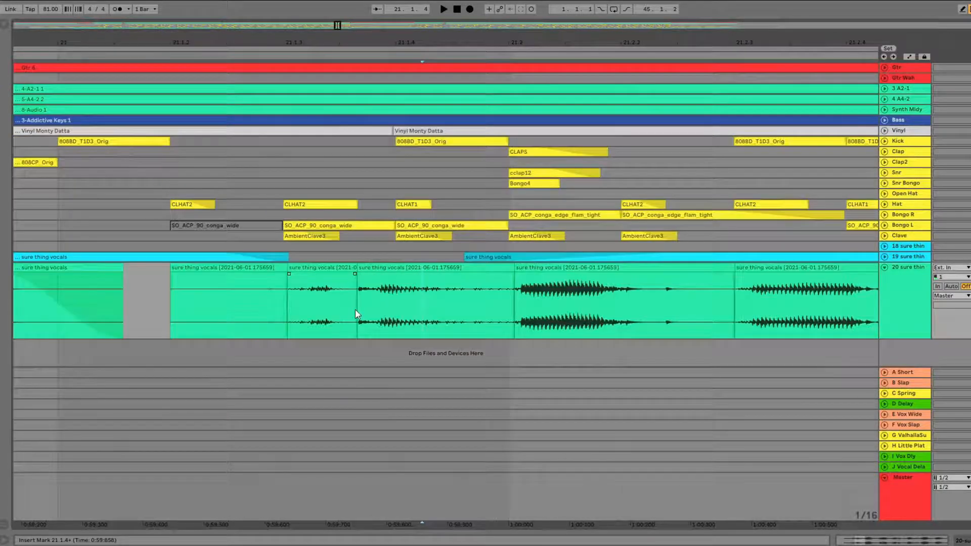
{"action": "right_click", "coordinate": [249, 305]}
{"action": "left_click", "coordinate": [324, 515]}
{"action": "left_click", "coordinate": [175, 302]}
{"action": "key", "text": "space"}
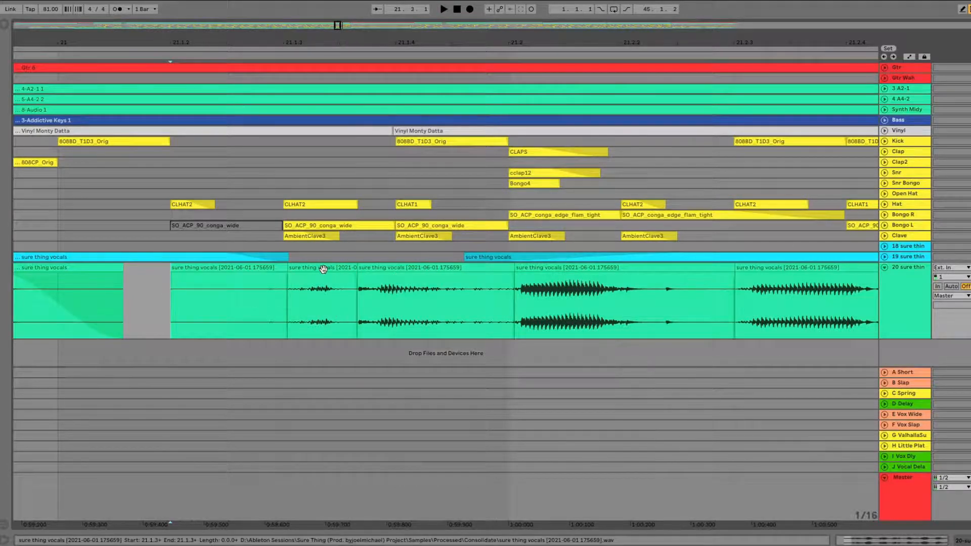
Shift the vocal slices near 21.1.3 and 21.2 onto those grid lines, and the slice at 21.2.3 slightly earlier against the preceding slice.
{"action": "left_click_drag", "start_coordinate": [324, 269], "coordinate": [319, 270]}
{"action": "left_click", "coordinate": [386, 269]}
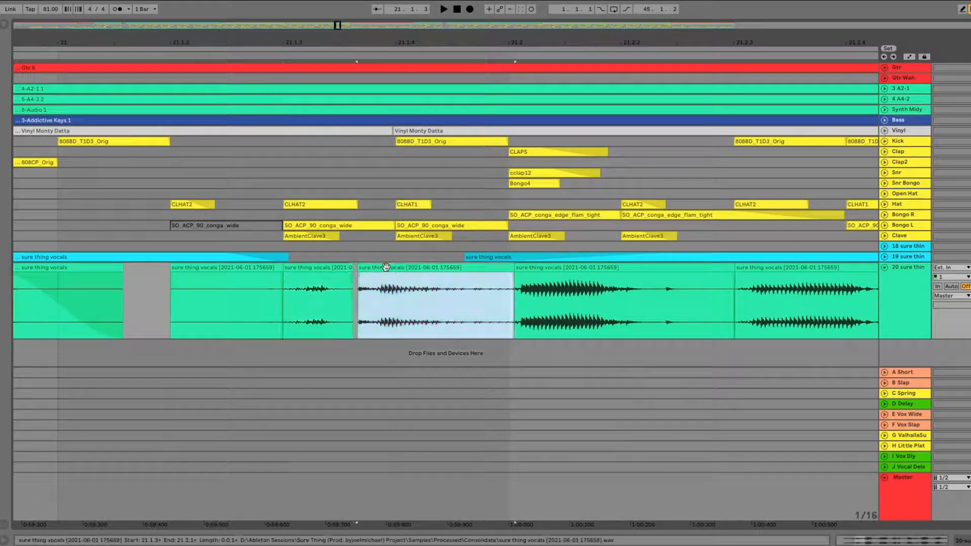
{"action": "left_click", "coordinate": [578, 270]}
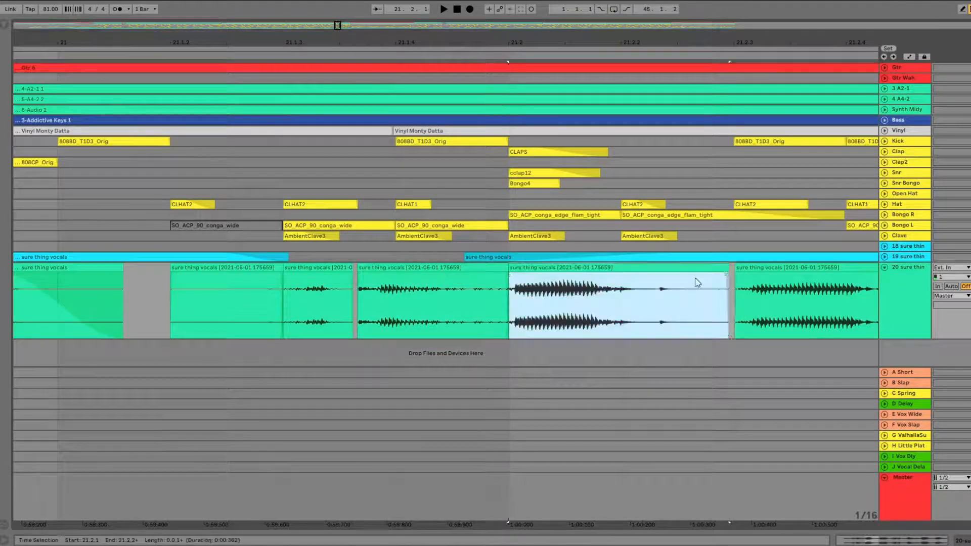
{"action": "scroll", "coordinate": [698, 282], "scroll_direction": "right", "scroll_amount": 2}
{"action": "scroll", "coordinate": [614, 289], "scroll_direction": "right", "scroll_amount": 4}
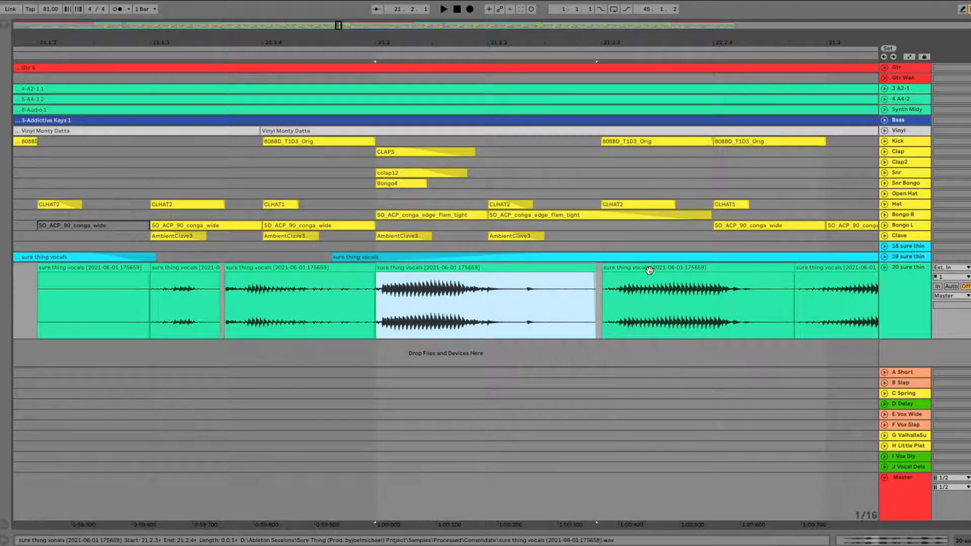
{"action": "left_click_drag", "start_coordinate": [649, 271], "coordinate": [645, 268]}
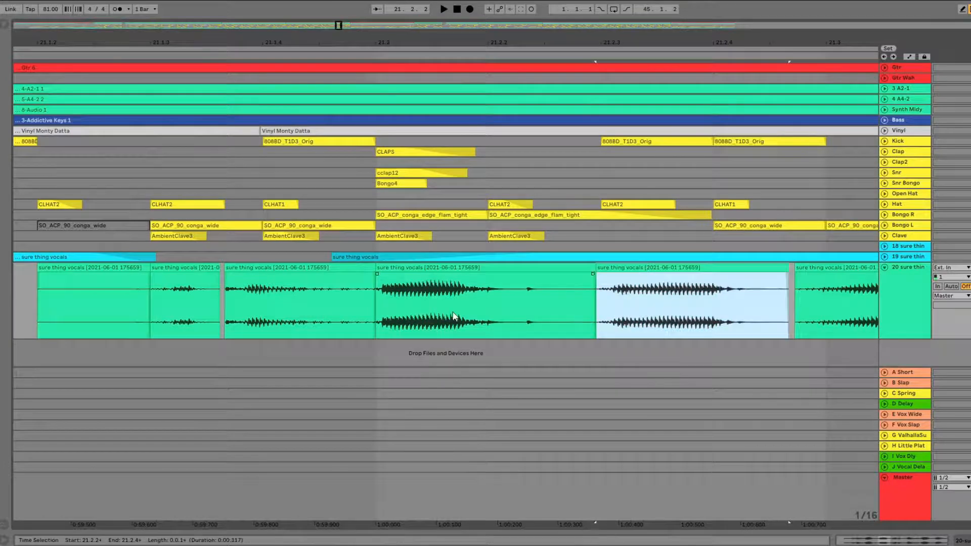
Audition the adjusted vocal slices by playing the arrangement from 21.1.3 and again from 21.1.2.
{"action": "scroll", "coordinate": [386, 318], "scroll_direction": "right", "scroll_amount": 9}
{"action": "scroll", "coordinate": [185, 309], "scroll_direction": "down", "scroll_amount": 5}
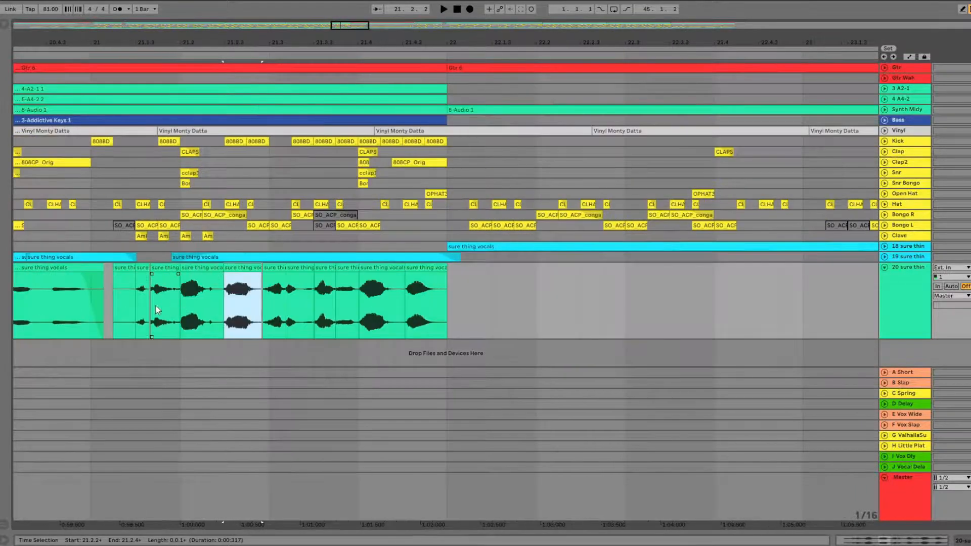
{"action": "left_click", "coordinate": [134, 304]}
{"action": "key", "text": "space"}
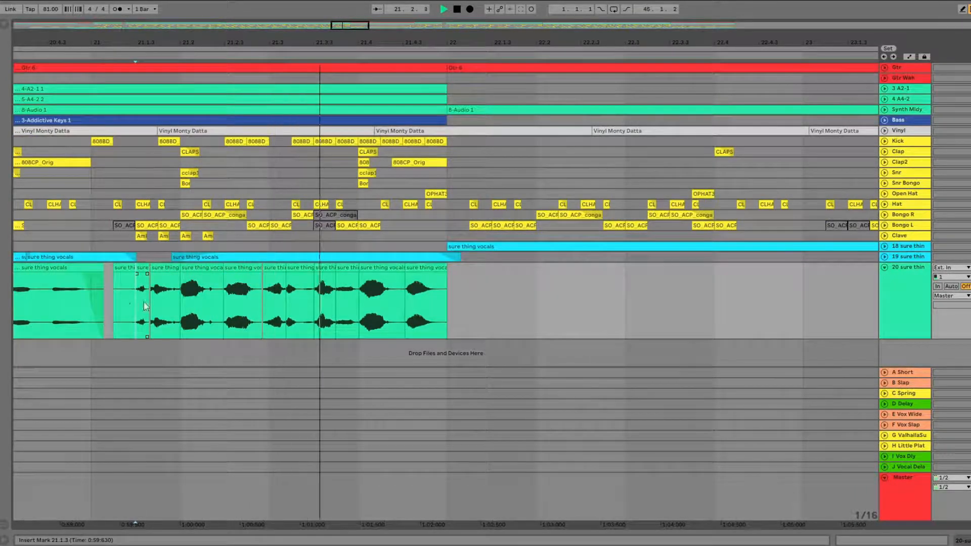
{"action": "left_click", "coordinate": [123, 297]}
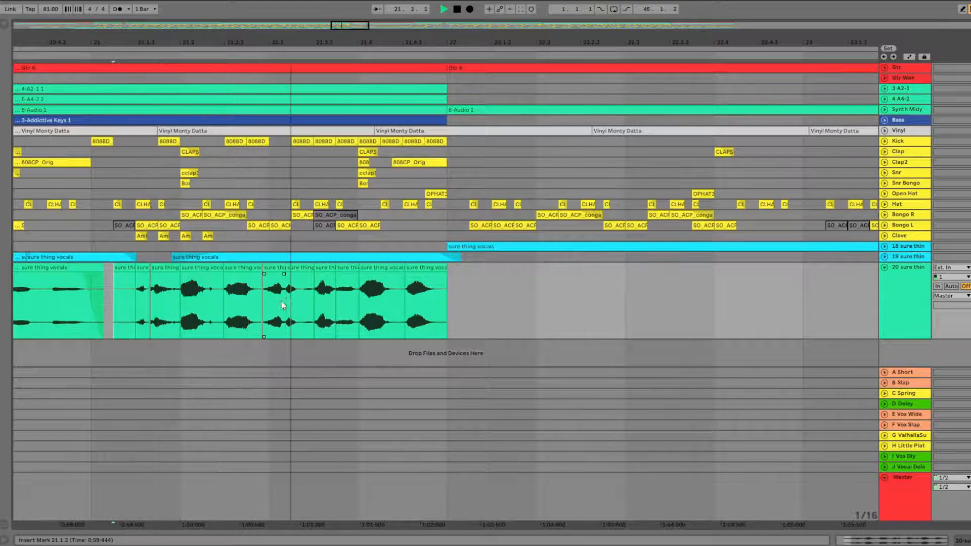
Move the vocal slices near 21.3.3, 21.3.4, 21.4 and 21.4.3 slightly earlier onto those grid lines.
{"action": "scroll", "coordinate": [271, 302], "scroll_direction": "up", "scroll_amount": 5}
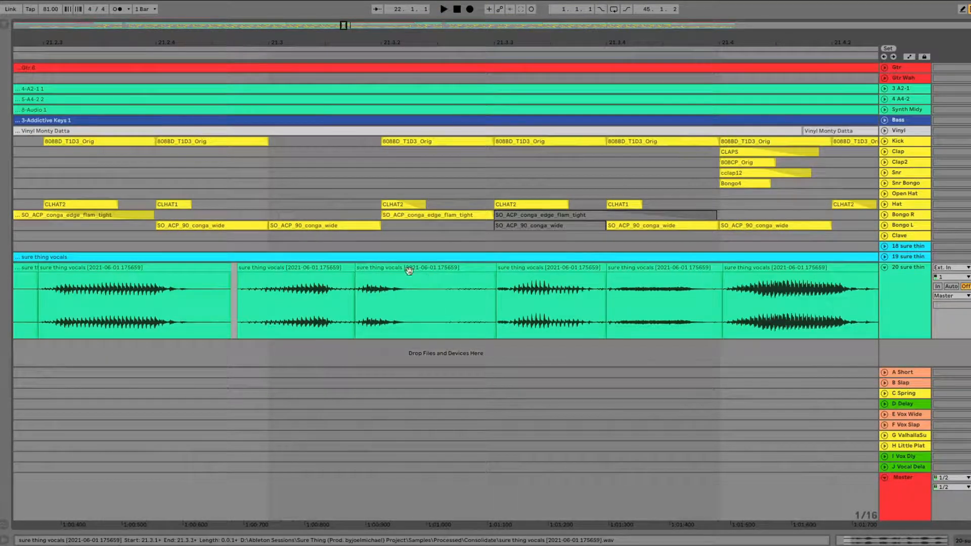
{"action": "left_click", "coordinate": [536, 268]}
{"action": "left_click", "coordinate": [634, 269]}
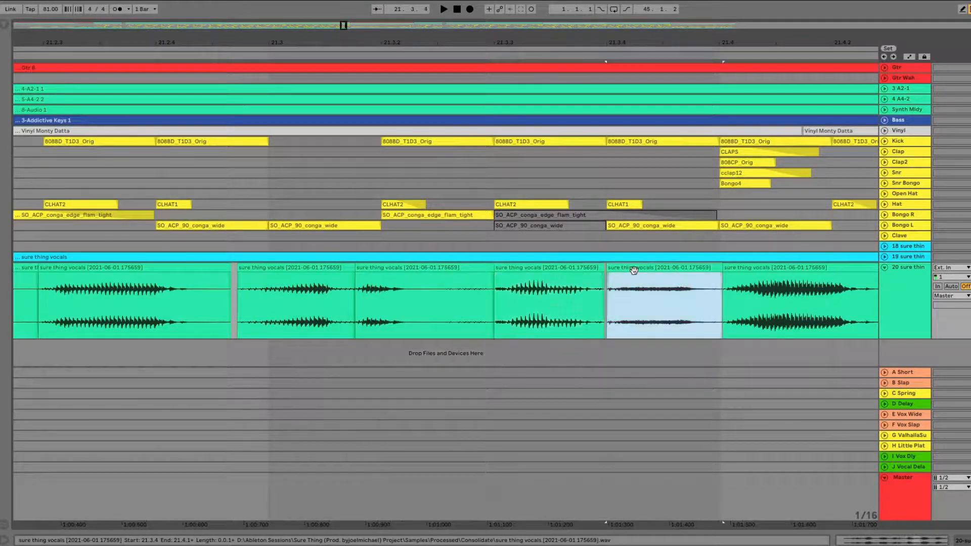
{"action": "scroll", "coordinate": [657, 294], "scroll_direction": "right", "scroll_amount": 1}
{"action": "left_click", "coordinate": [649, 271]}
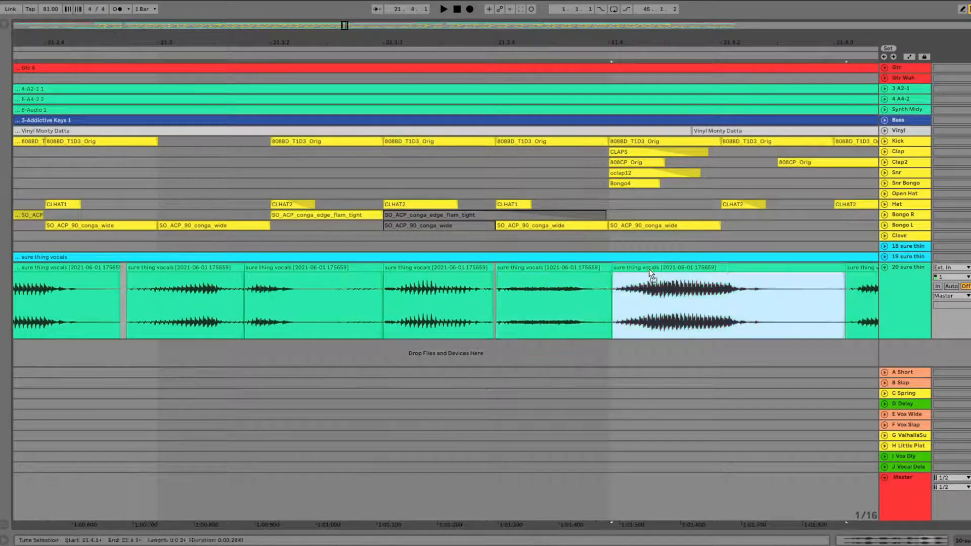
{"action": "scroll", "coordinate": [667, 313], "scroll_direction": "down", "scroll_amount": 3}
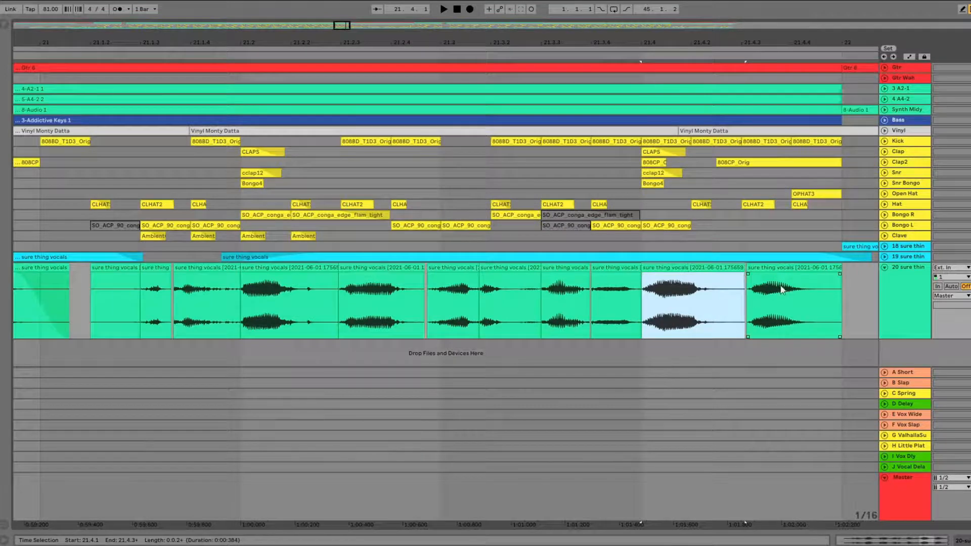
{"action": "left_click_drag", "start_coordinate": [776, 269], "coordinate": [770, 269]}
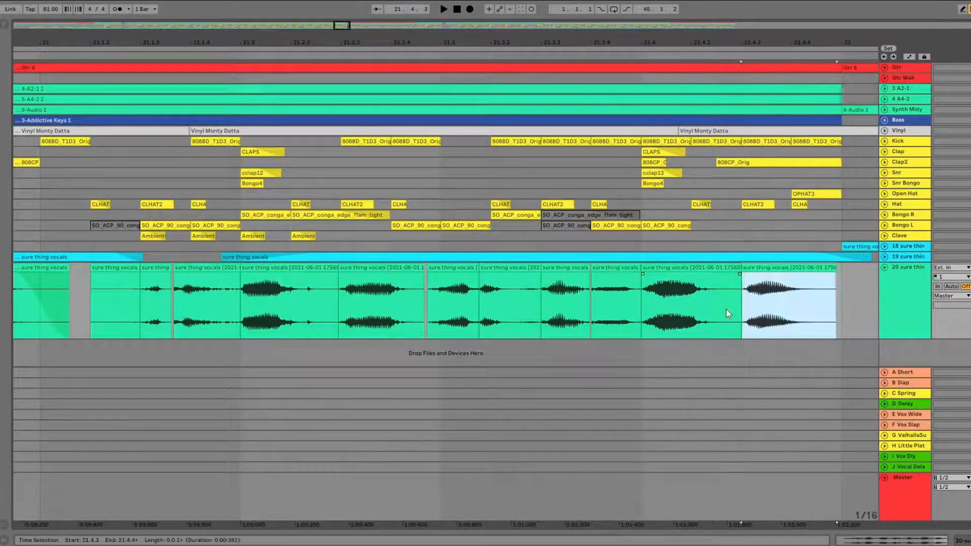
{"action": "scroll", "coordinate": [538, 307], "scroll_direction": "up", "scroll_amount": 3}
{"action": "left_click", "coordinate": [550, 282]}
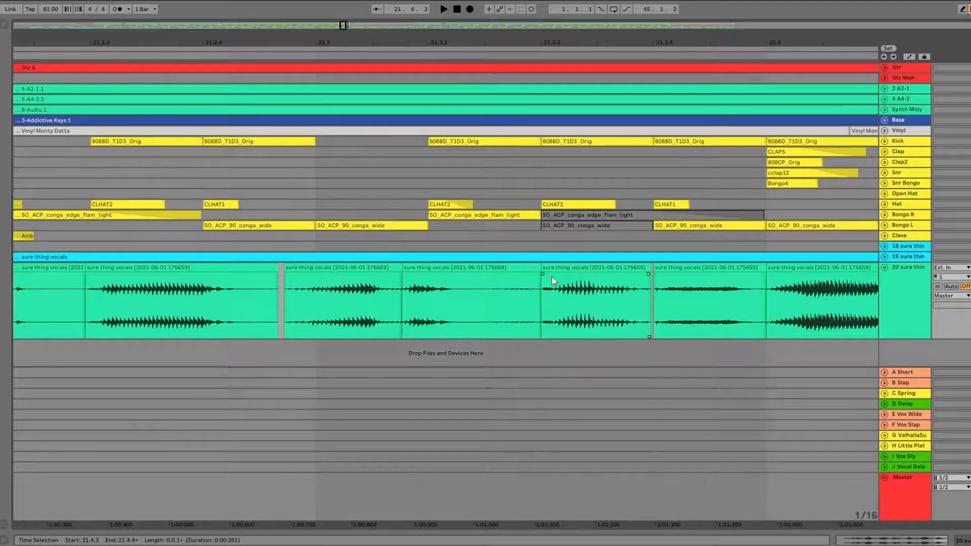
{"action": "left_click", "coordinate": [440, 278]}
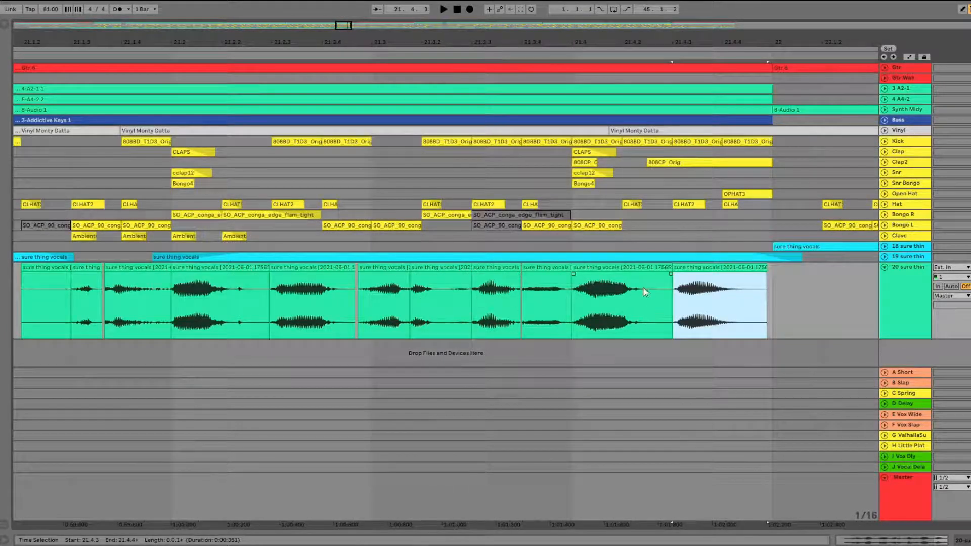
Delete the silent vocal slice between 21.1.2 and 21.1.3, and audition the aligned vocal phrase from 21.1.2.
{"action": "scroll", "coordinate": [603, 287], "scroll_direction": "down", "scroll_amount": 3}
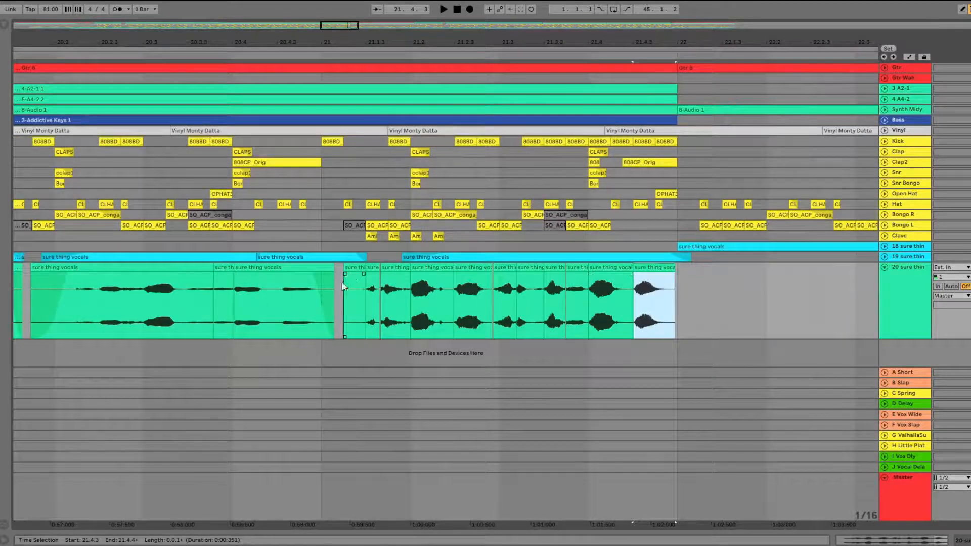
{"action": "left_click", "coordinate": [356, 269]}
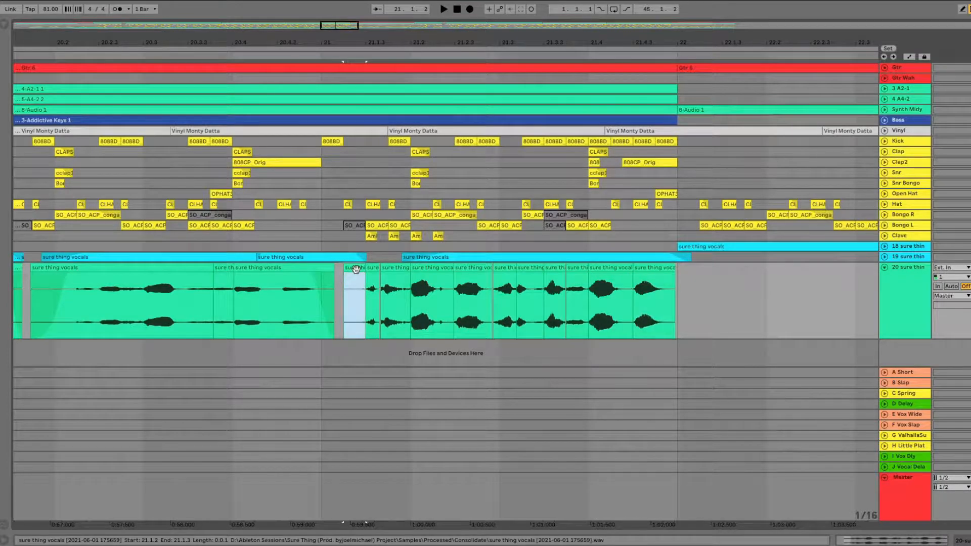
{"action": "key", "text": "Delete"}
{"action": "key", "text": "space"}
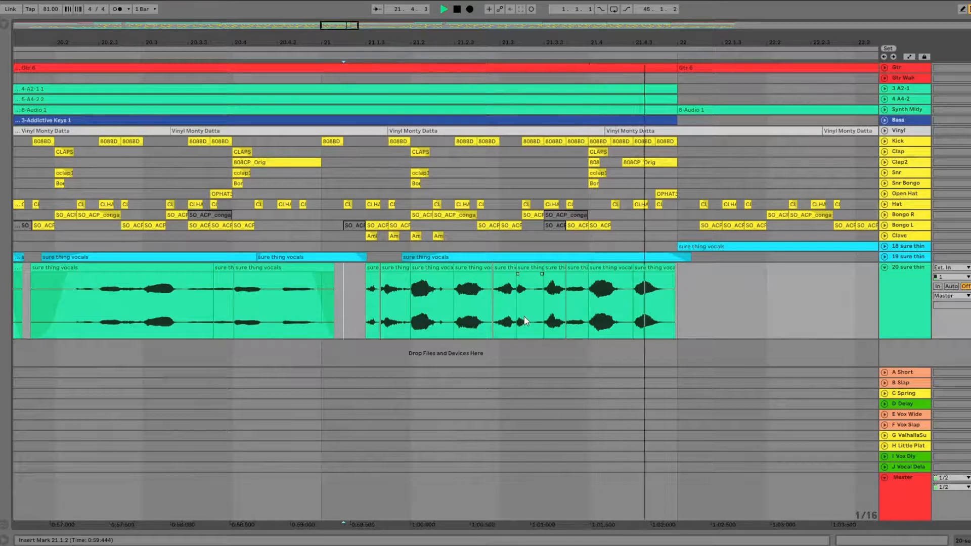
{"action": "key", "text": "space"}
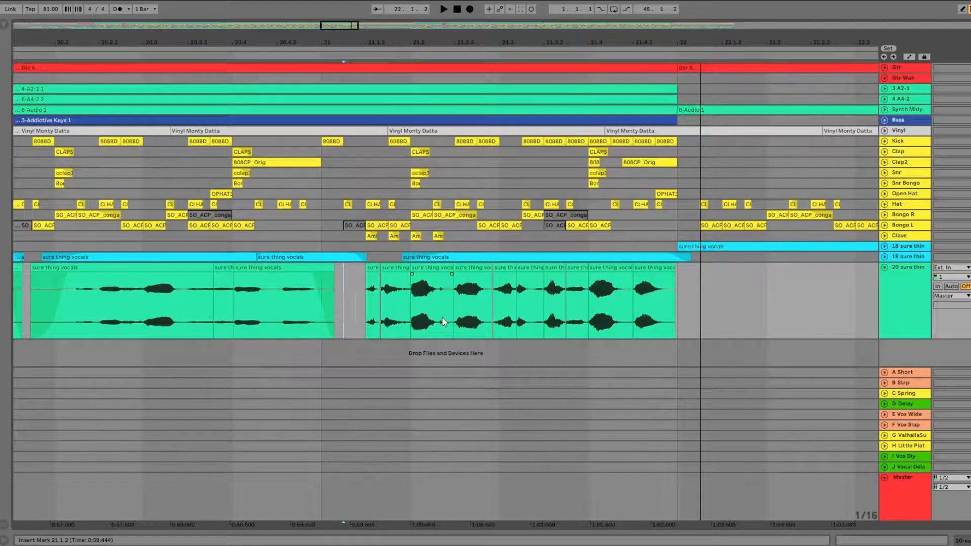
Duplicate the sliced vocal track 20 to keep the original edit as a backup.
{"action": "scroll", "coordinate": [442, 318], "scroll_direction": "up", "scroll_amount": 4}
{"action": "left_click", "coordinate": [284, 277]}
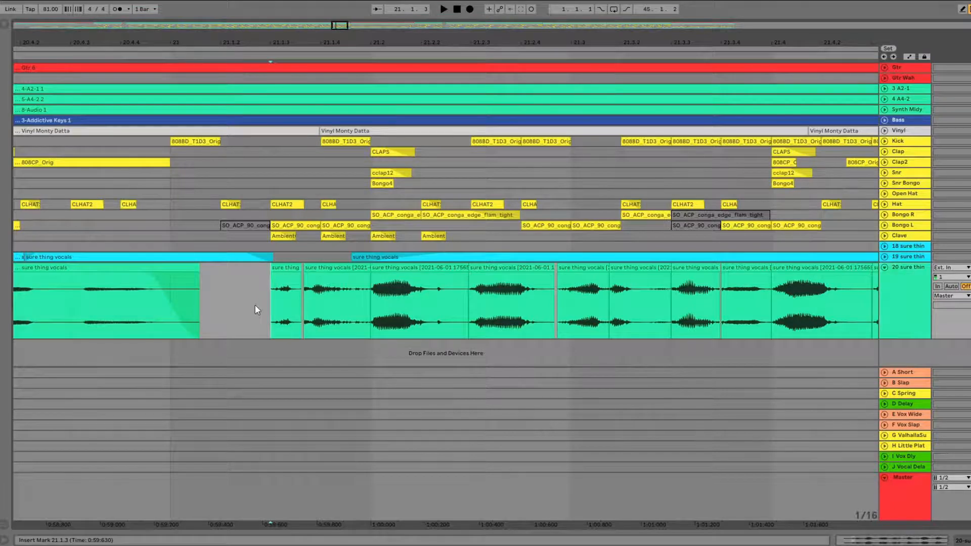
{"action": "left_click", "coordinate": [909, 290]}
{"action": "key", "text": "ctrl+d"}
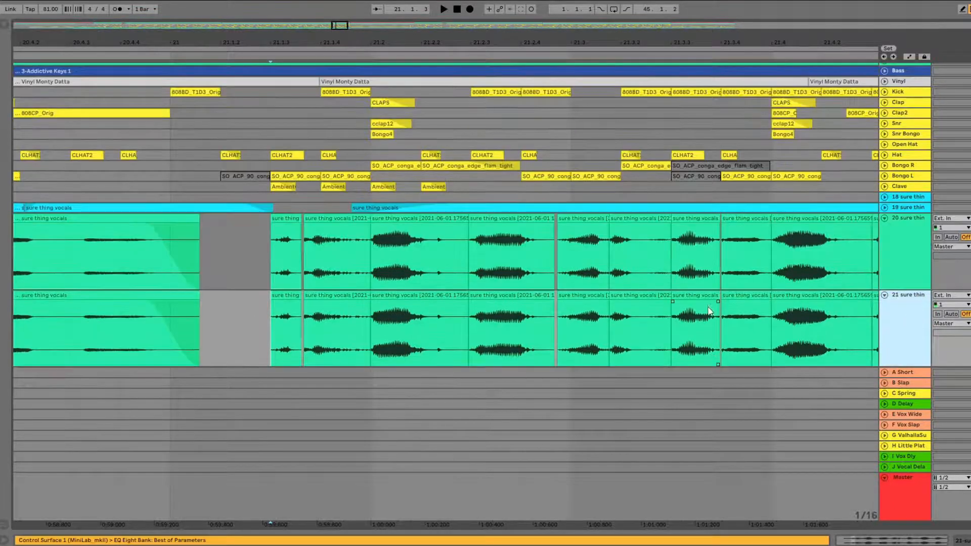
Consolidate all vocal slices from 21.1.3 to the end of bar 21 into one clip on the duplicated track.
{"action": "left_click", "coordinate": [298, 311]}
{"action": "scroll", "coordinate": [713, 298], "scroll_direction": "right", "scroll_amount": 2}
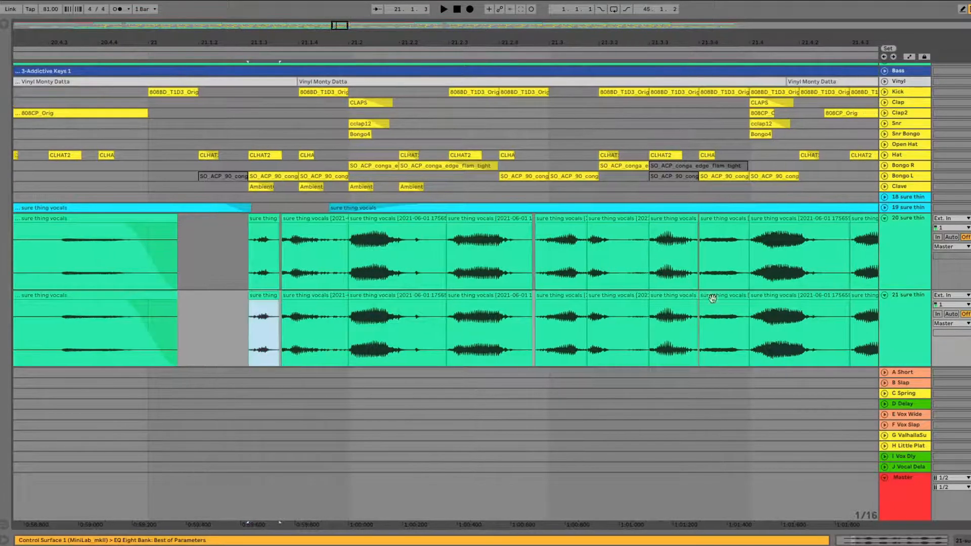
{"action": "scroll", "coordinate": [766, 314], "scroll_direction": "down", "scroll_amount": 4}
{"action": "left_click", "coordinate": [793, 298], "text": "shift"}
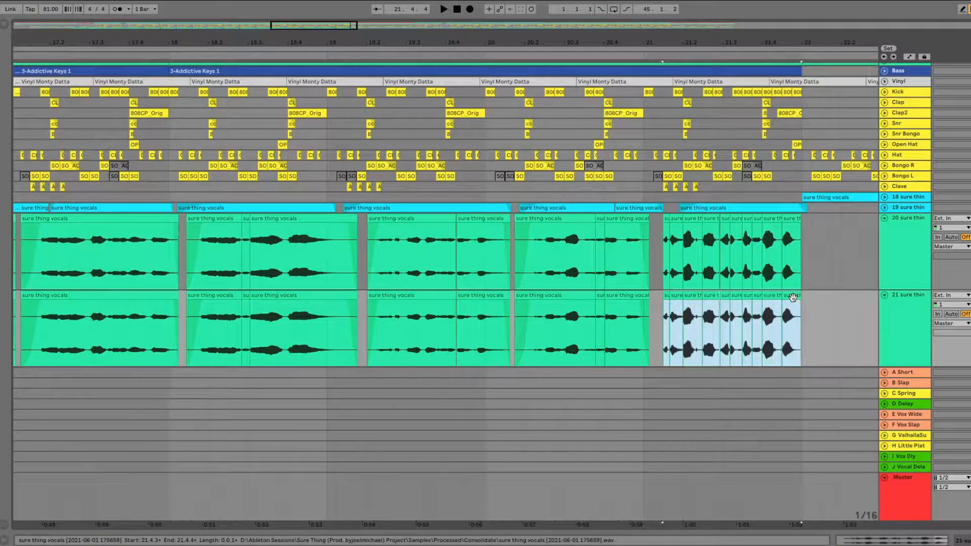
{"action": "key", "text": "ctrl+j"}
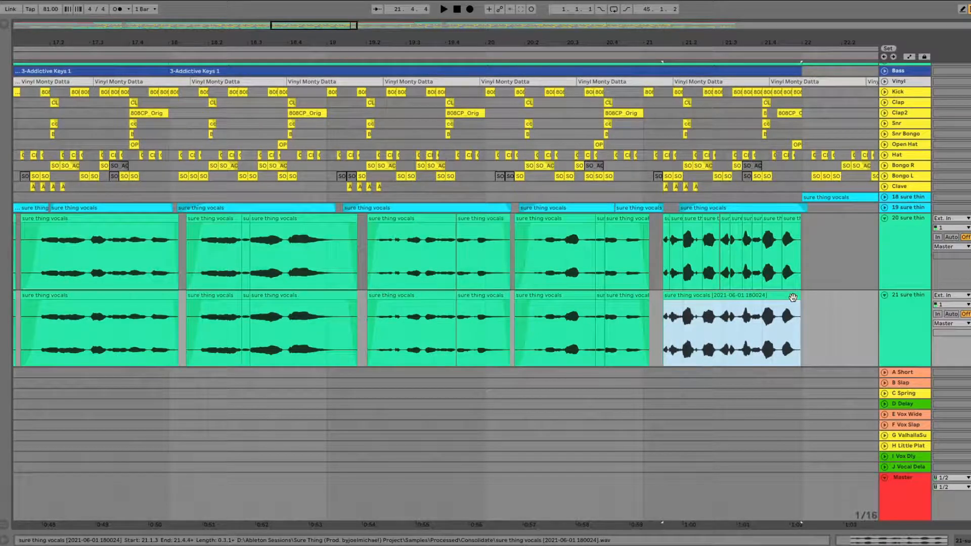
Fold the original sliced vocal track and focus on the consolidated clip in the duplicated track.
{"action": "left_click", "coordinate": [909, 277]}
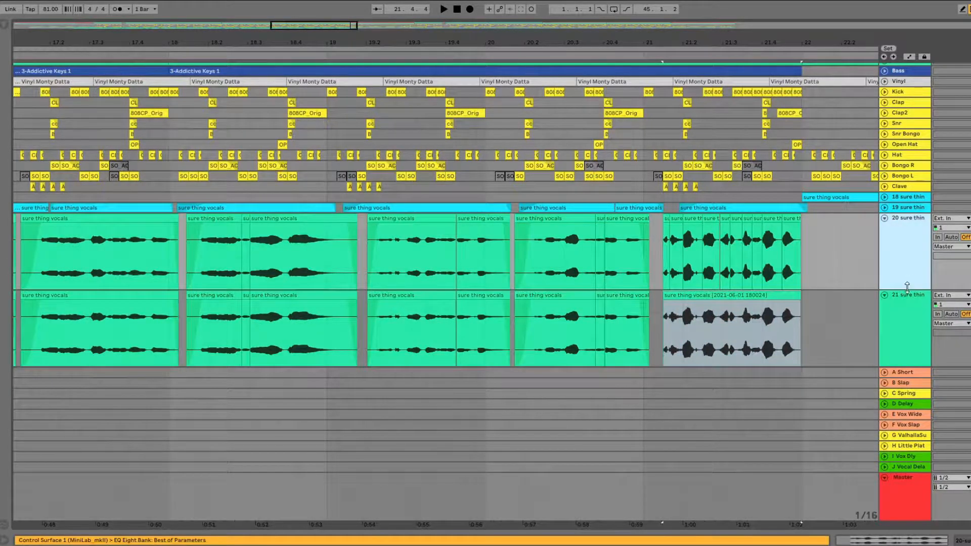
{"action": "key", "text": "Left"}
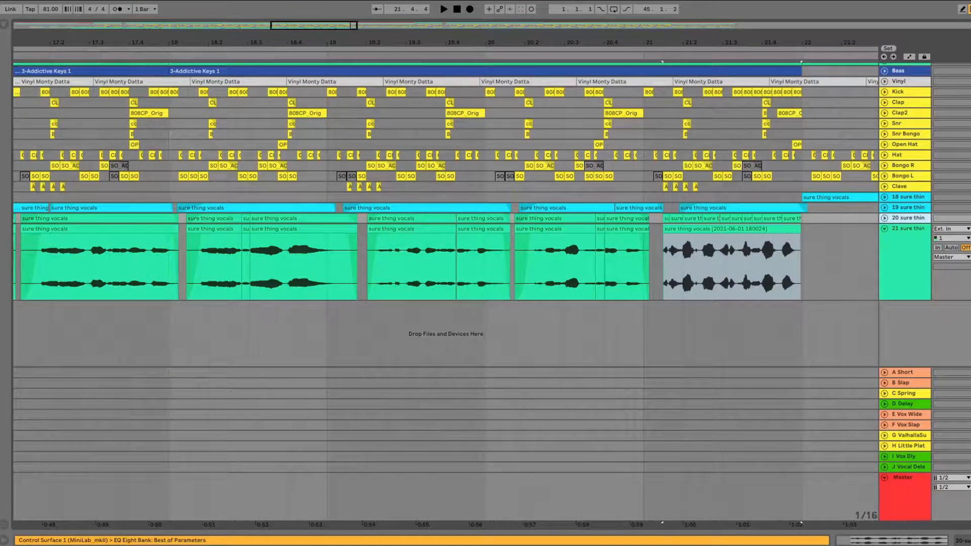
{"action": "left_click", "coordinate": [669, 290]}
{"action": "key", "text": "z"}
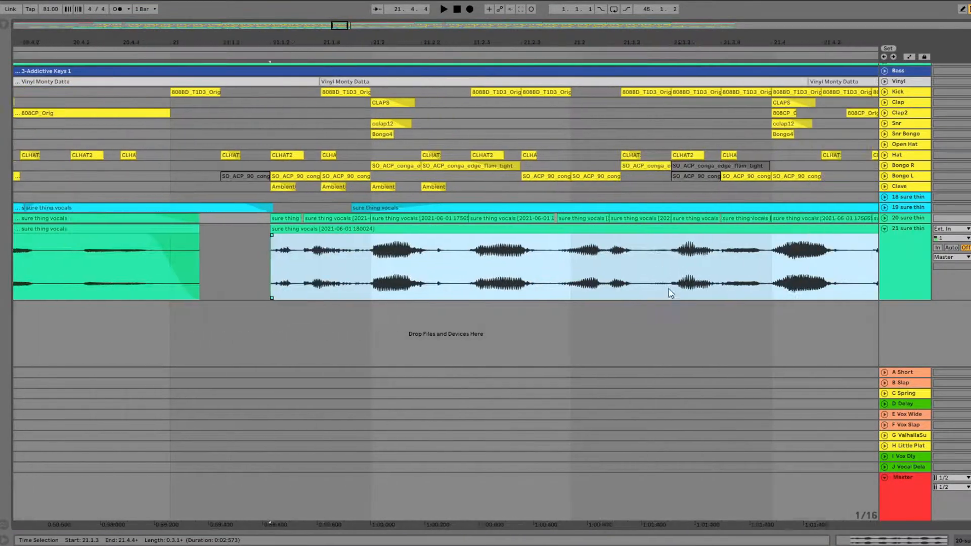
{"action": "key", "text": "x"}
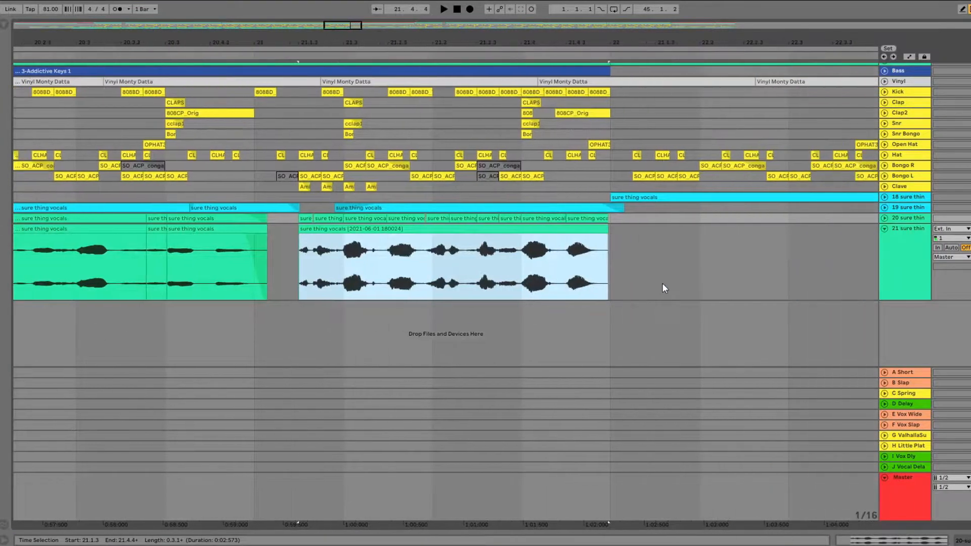